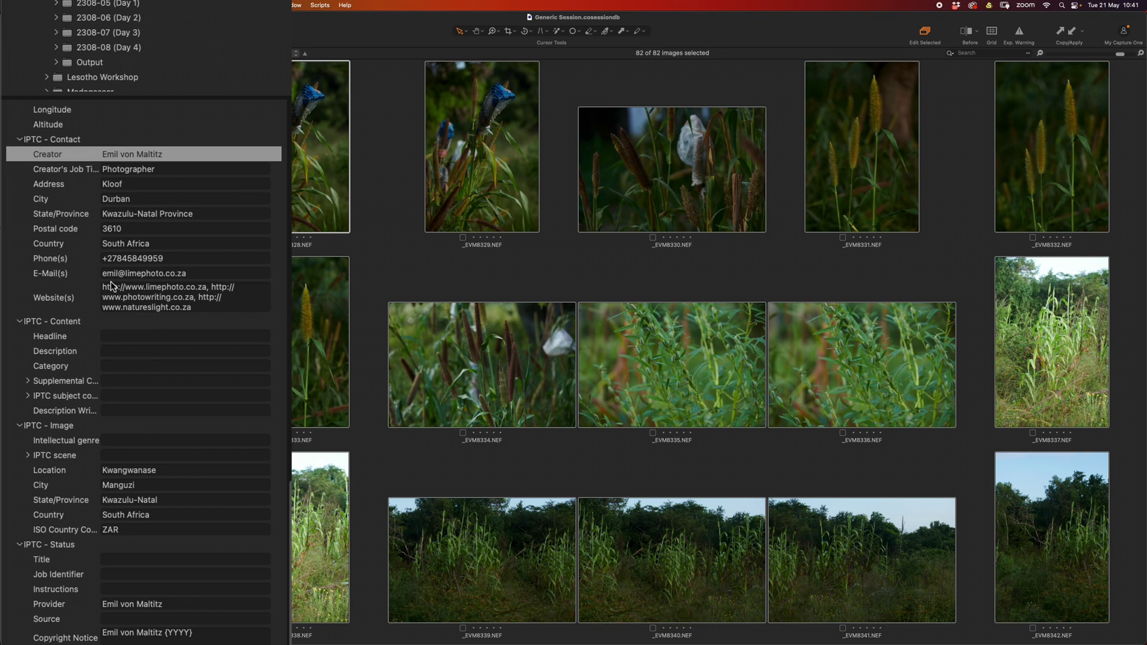
- Set the IPTC Image Location of _EVM8328 to London and compare it with the Location of the neighbouring image
{"action": "scroll", "coordinate": [148, 371], "scroll_direction": "down", "scroll_amount": 1}
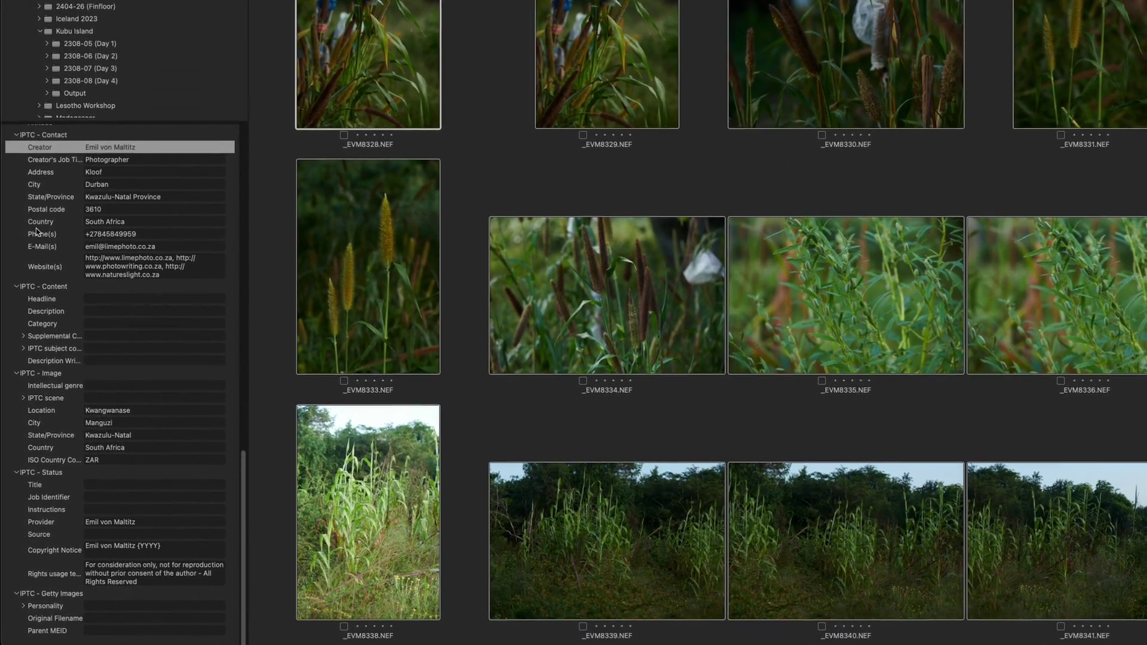
{"action": "scroll", "coordinate": [64, 239], "scroll_direction": "up", "scroll_amount": 3}
{"action": "scroll", "coordinate": [77, 246], "scroll_direction": "down", "scroll_amount": 5}
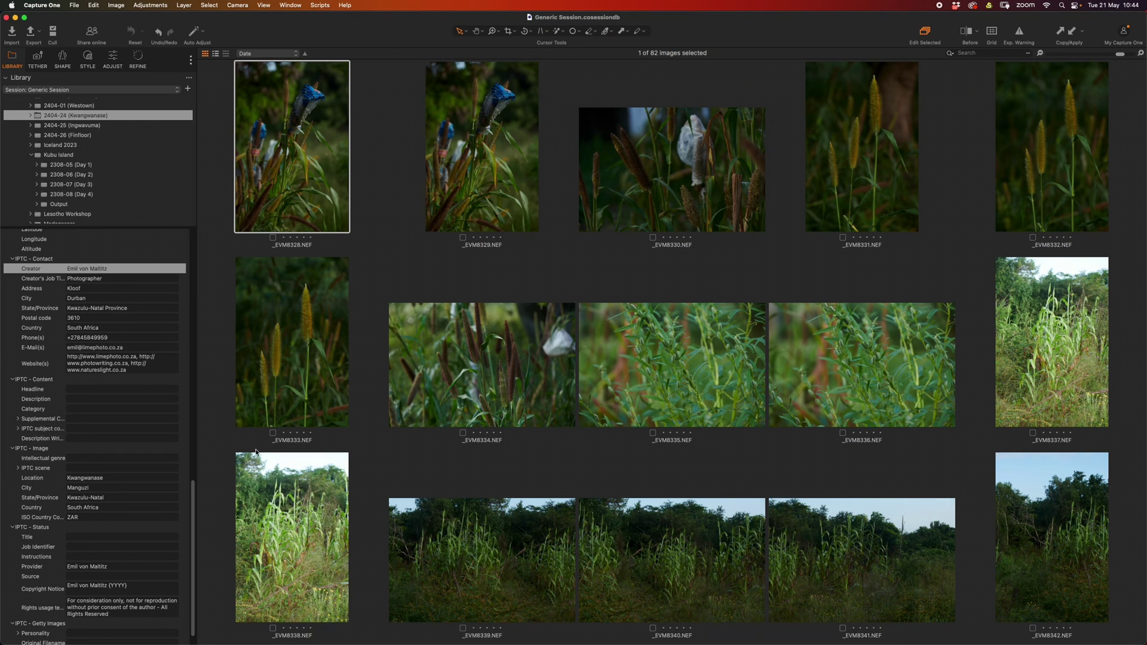
{"action": "scroll", "coordinate": [184, 446], "scroll_direction": "down", "scroll_amount": 2}
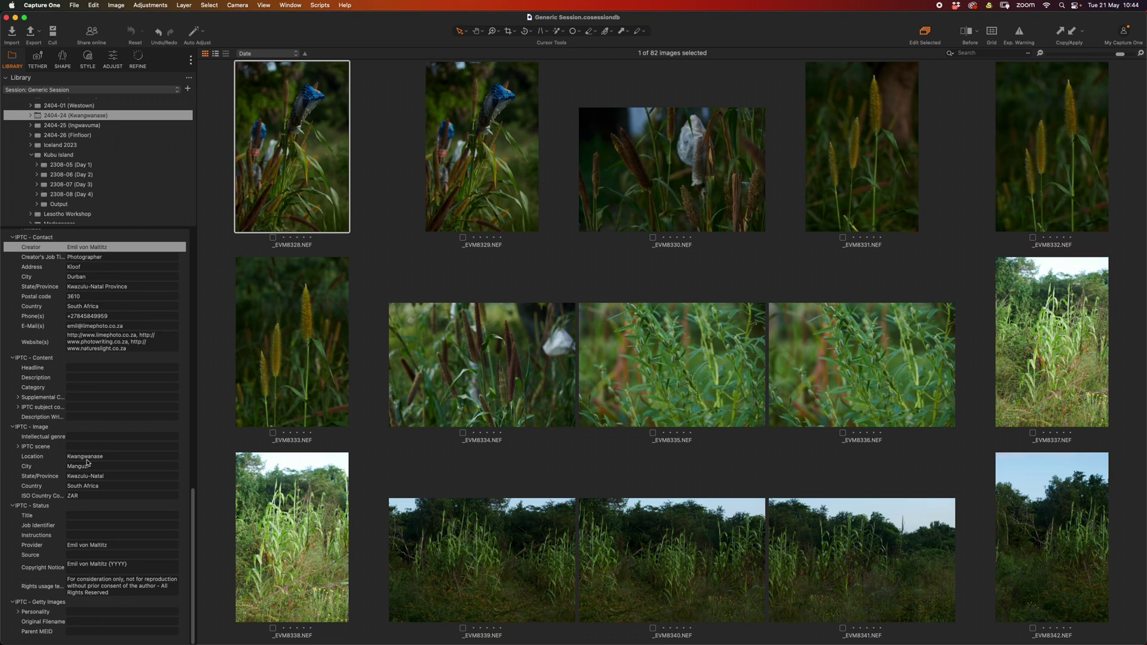
{"action": "left_click", "coordinate": [96, 458]}
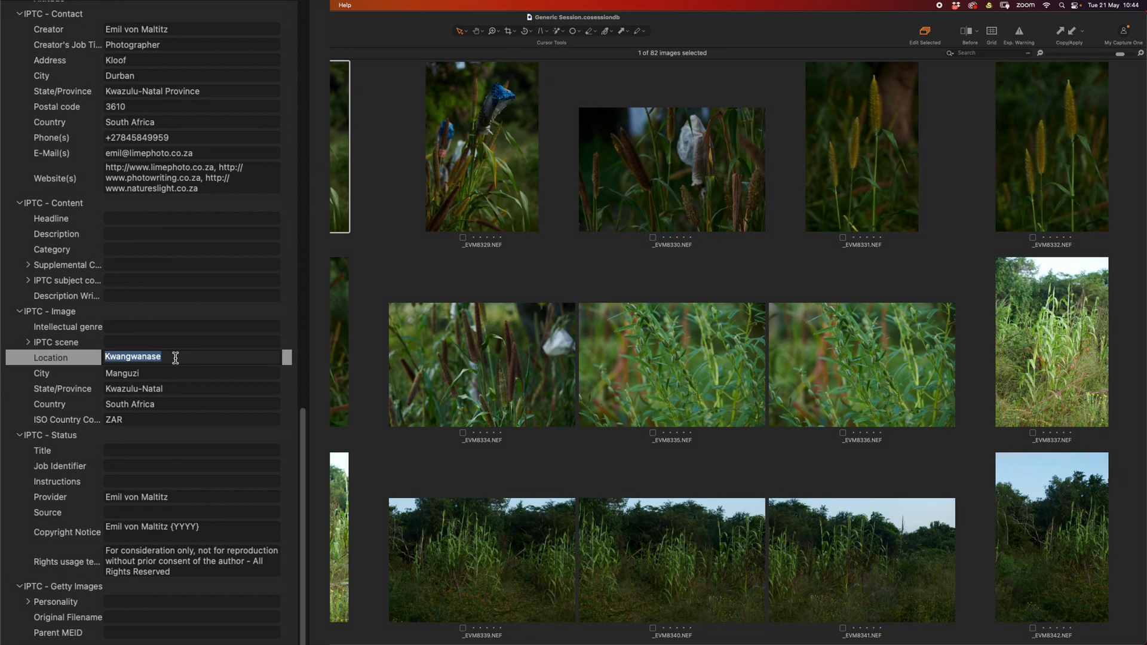
{"action": "type", "text": "London"}
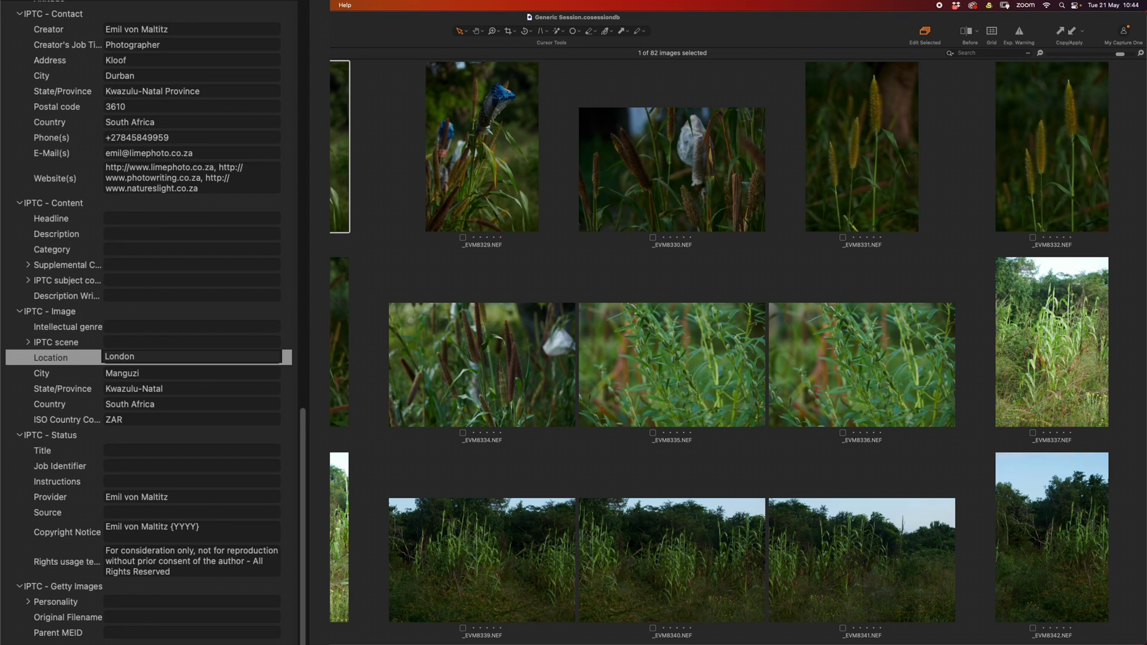
{"action": "key", "text": "Return"}
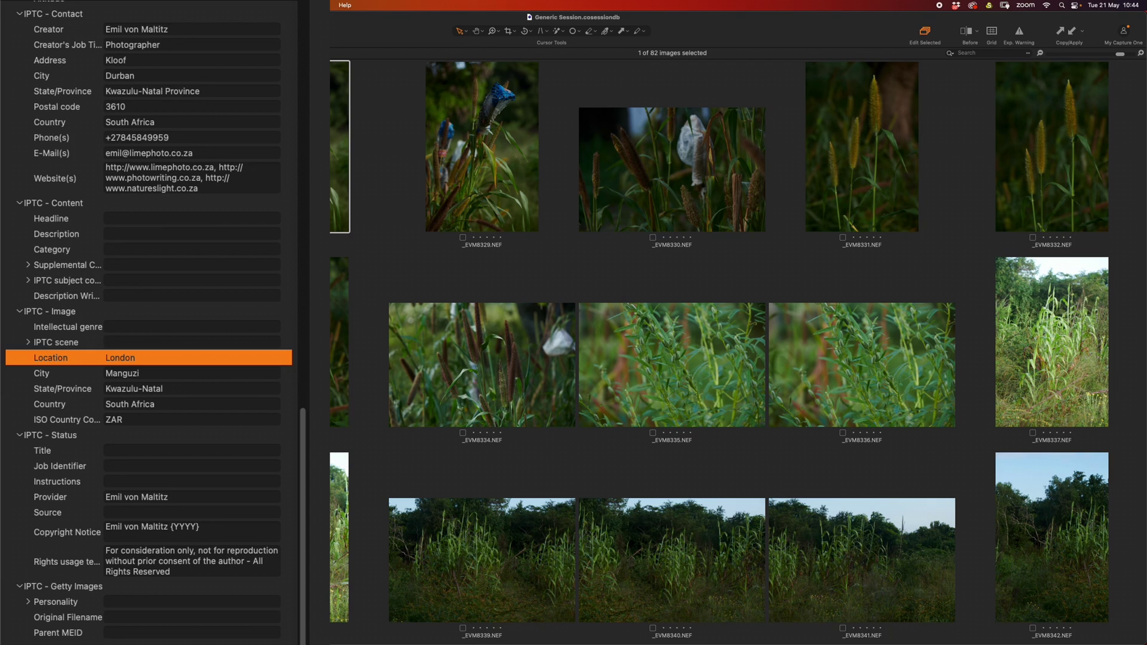
{"action": "left_click", "coordinate": [406, 181]}
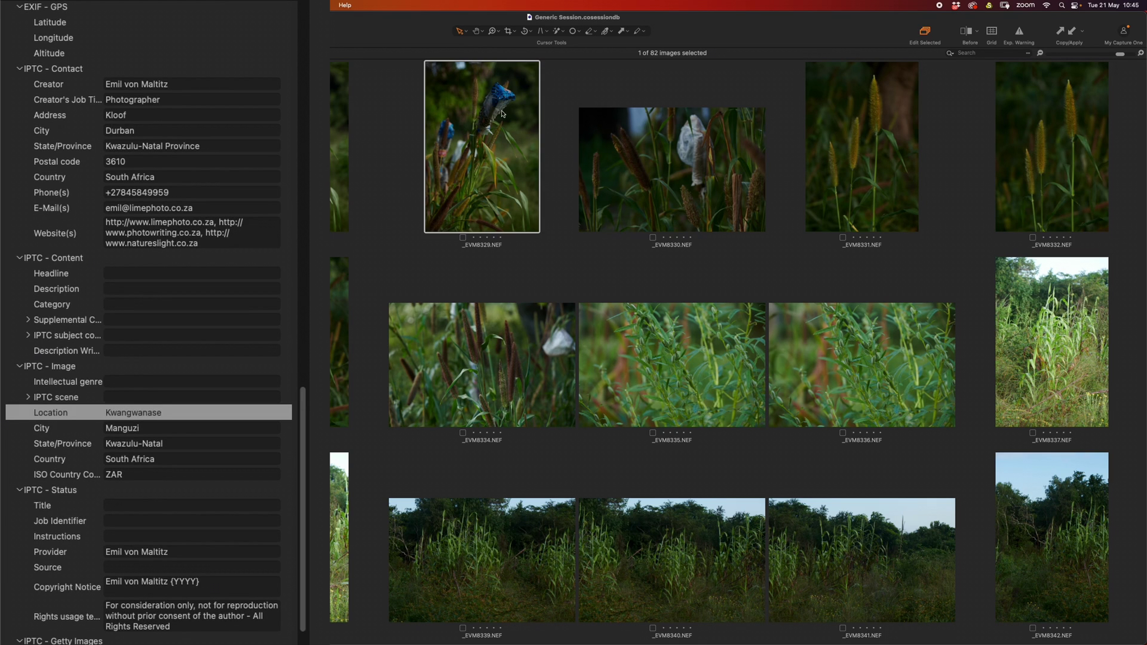
{"action": "key", "text": "Left"}
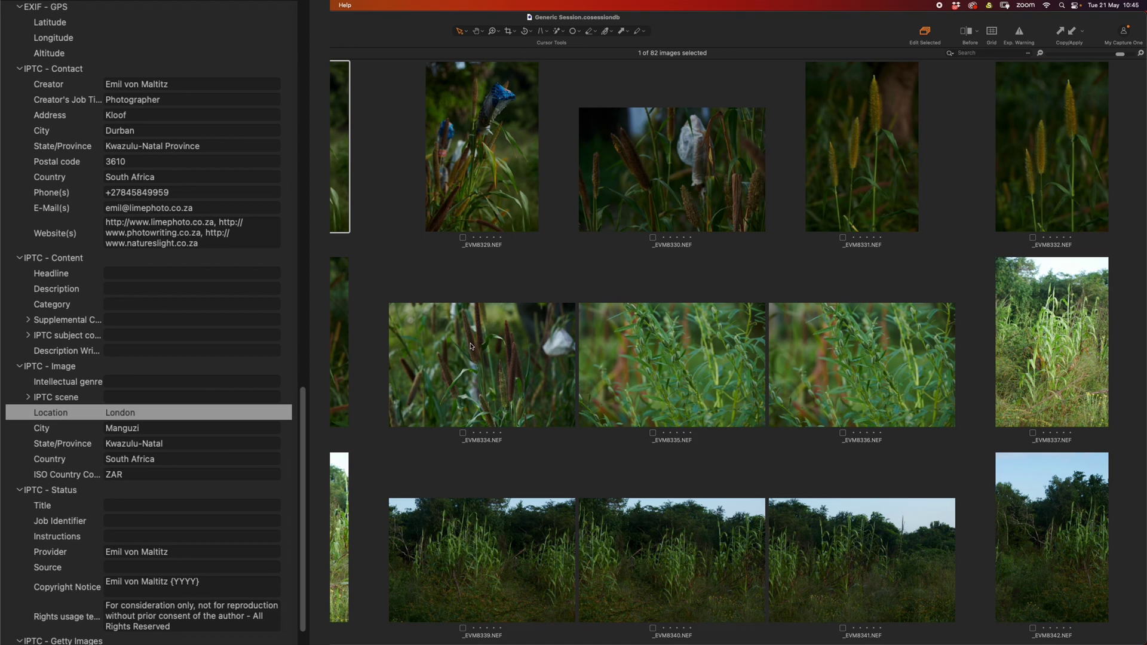
- Copy the Location metadata from _EVM8328 and apply it to all images in the folder
{"action": "key", "text": "super+a"}
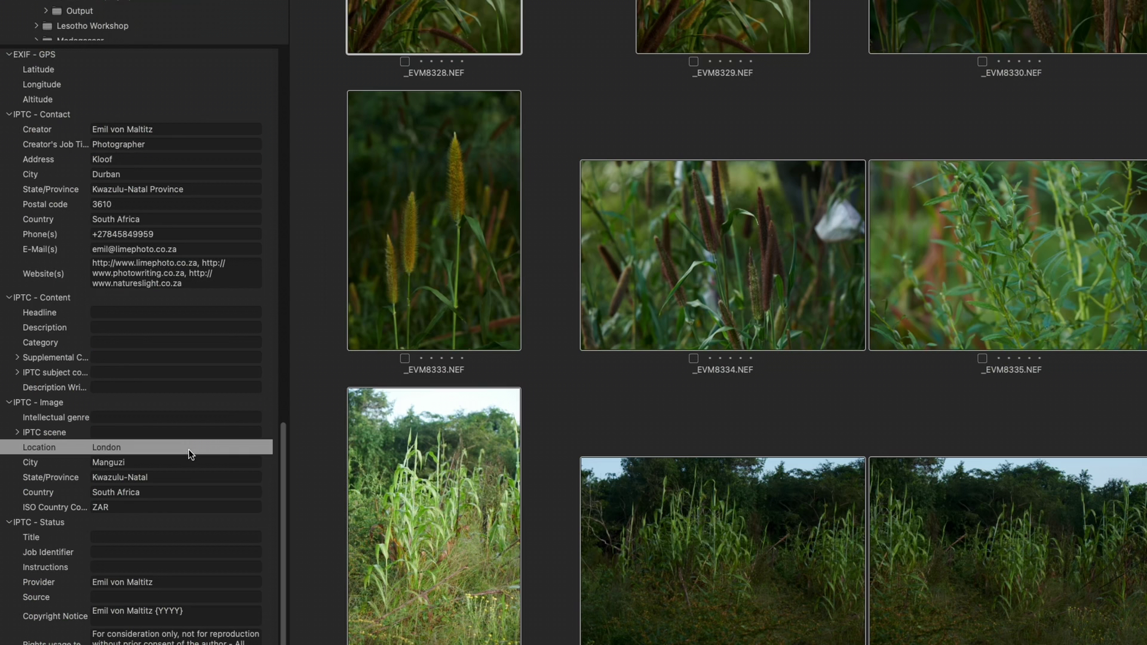
{"action": "left_click_drag", "start_coordinate": [283, 435], "coordinate": [307, 198]}
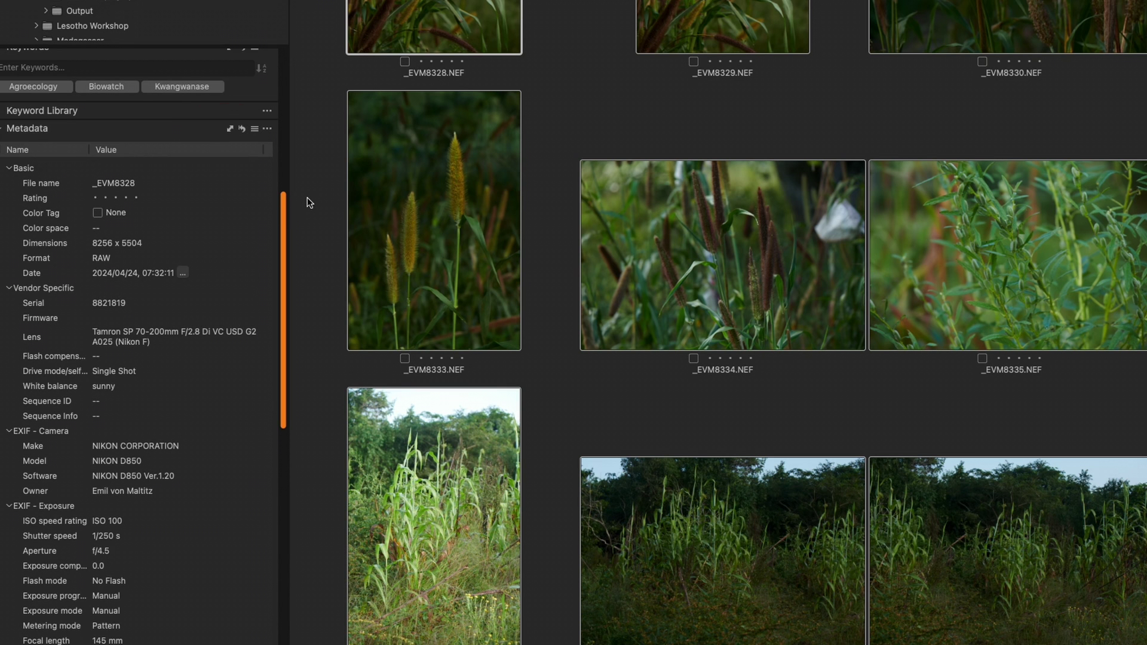
{"action": "left_click", "coordinate": [231, 128]}
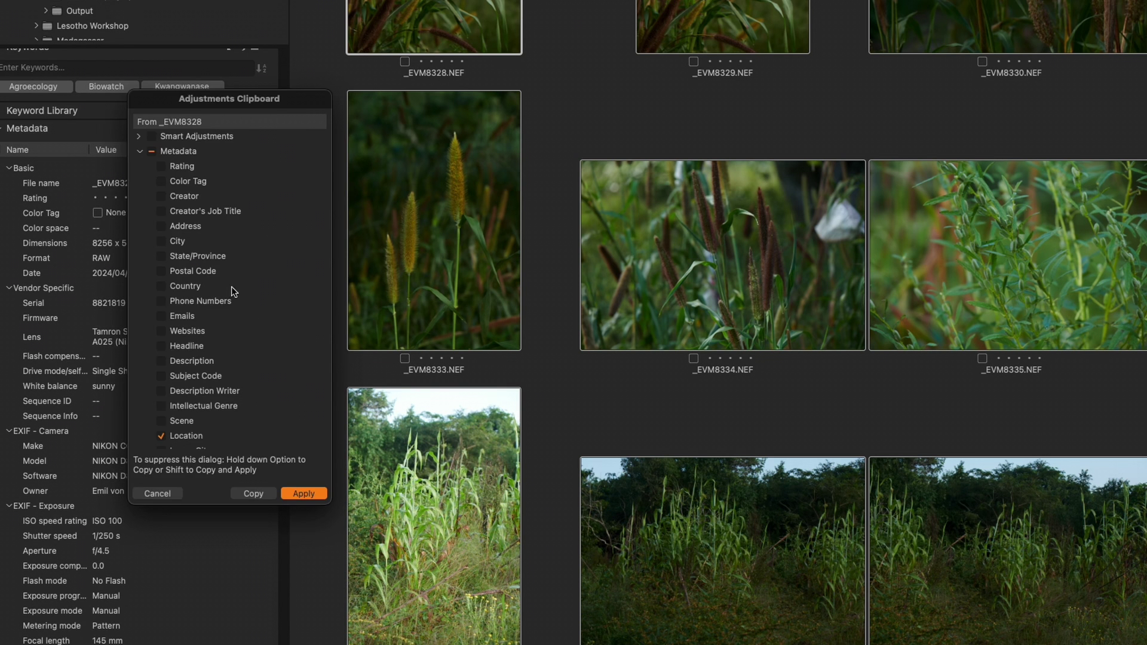
{"action": "key", "text": "Return"}
- Check the IPTC Location on several other images, finishing on _EVM8328
{"action": "left_click", "coordinate": [771, 36]}
{"action": "left_click_drag", "start_coordinate": [190, 371], "coordinate": [181, 503]}
{"action": "left_click", "coordinate": [661, 196]}
{"action": "left_click", "coordinate": [911, 190]}
{"action": "left_click", "coordinate": [698, 226]}
{"action": "left_click", "coordinate": [479, 181]}
{"action": "left_click", "coordinate": [340, 165]}
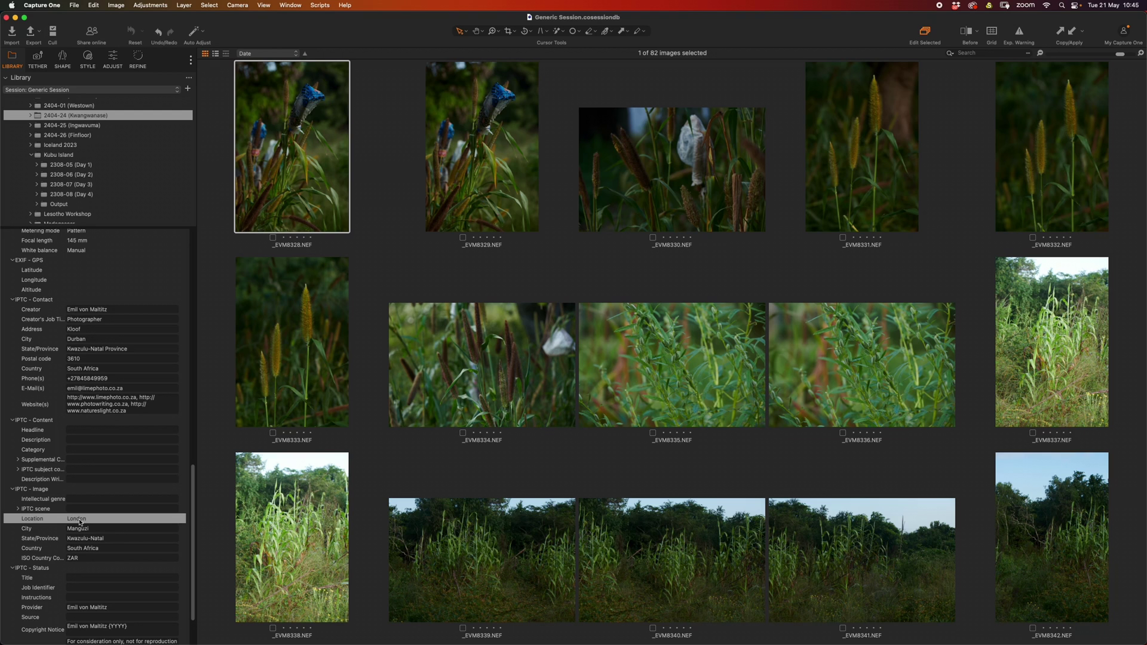
- Set the IPTC Image Location of _EVM8328 to Kwangwanase
{"action": "left_click", "coordinate": [107, 519]}
{"action": "type", "text": "Kwangw"}
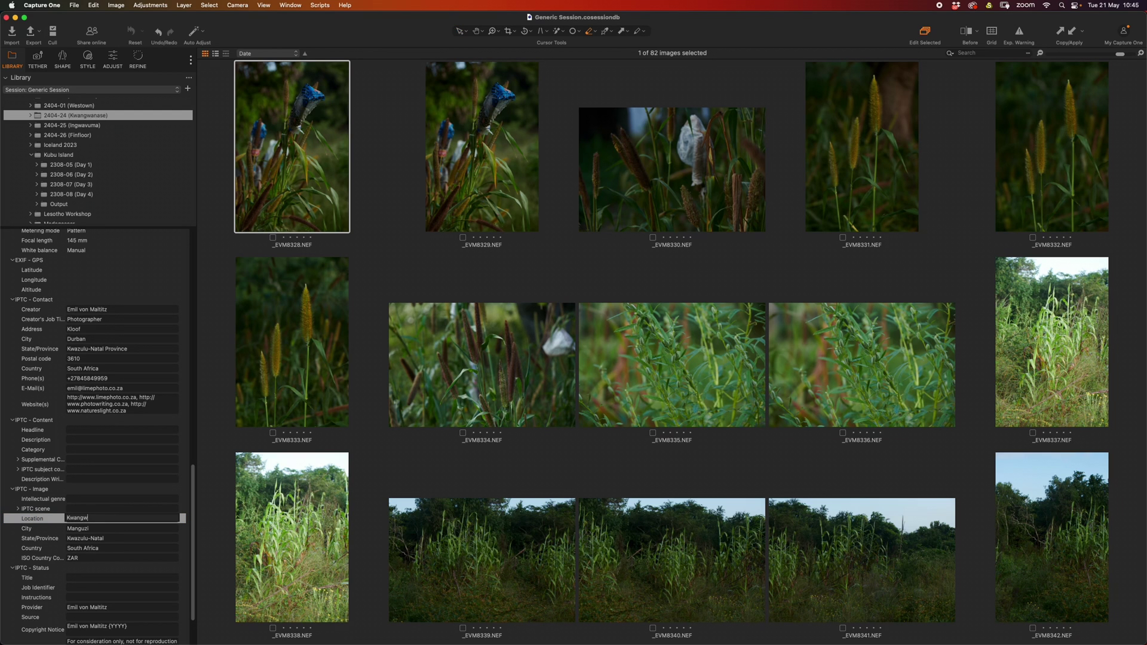
{"action": "type", "text": "anase"}
{"action": "key", "text": "Return"}
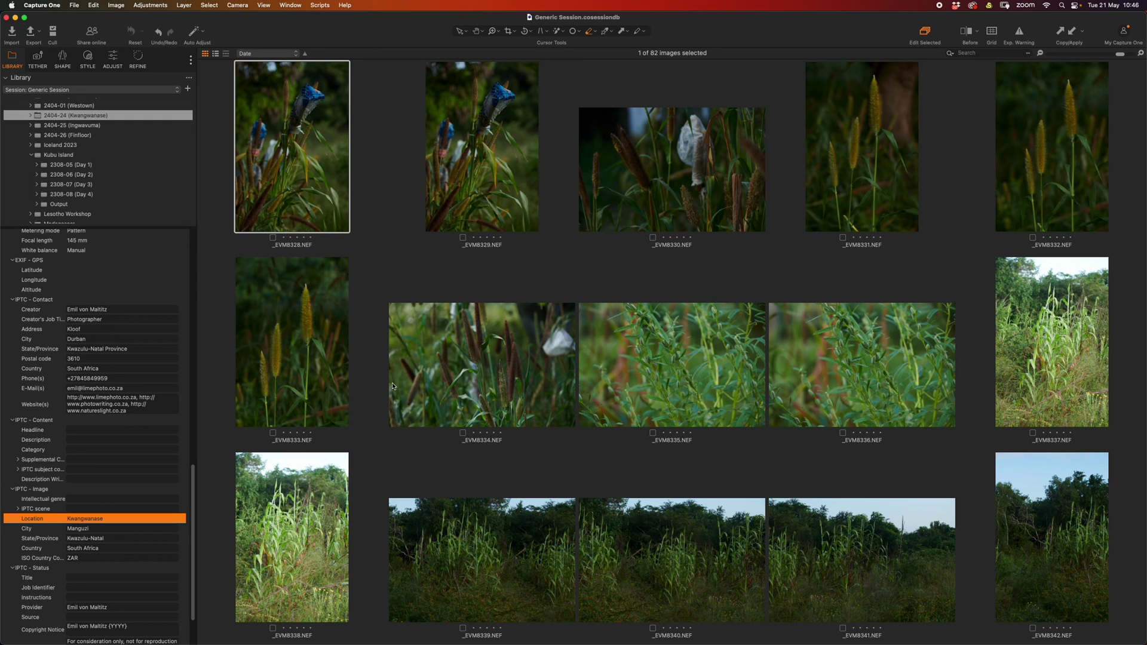
- Select all images and apply the Location metadata of _EVM8328 to them
{"action": "key", "text": "super+a"}
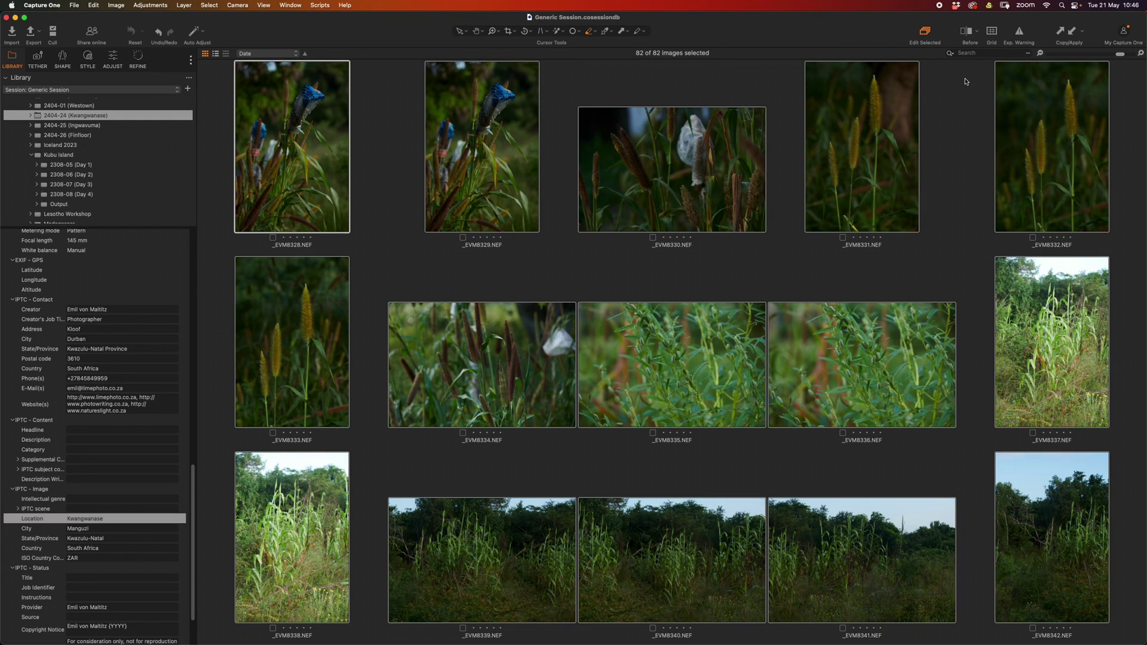
{"action": "scroll", "coordinate": [175, 466], "scroll_direction": "up", "scroll_amount": 10}
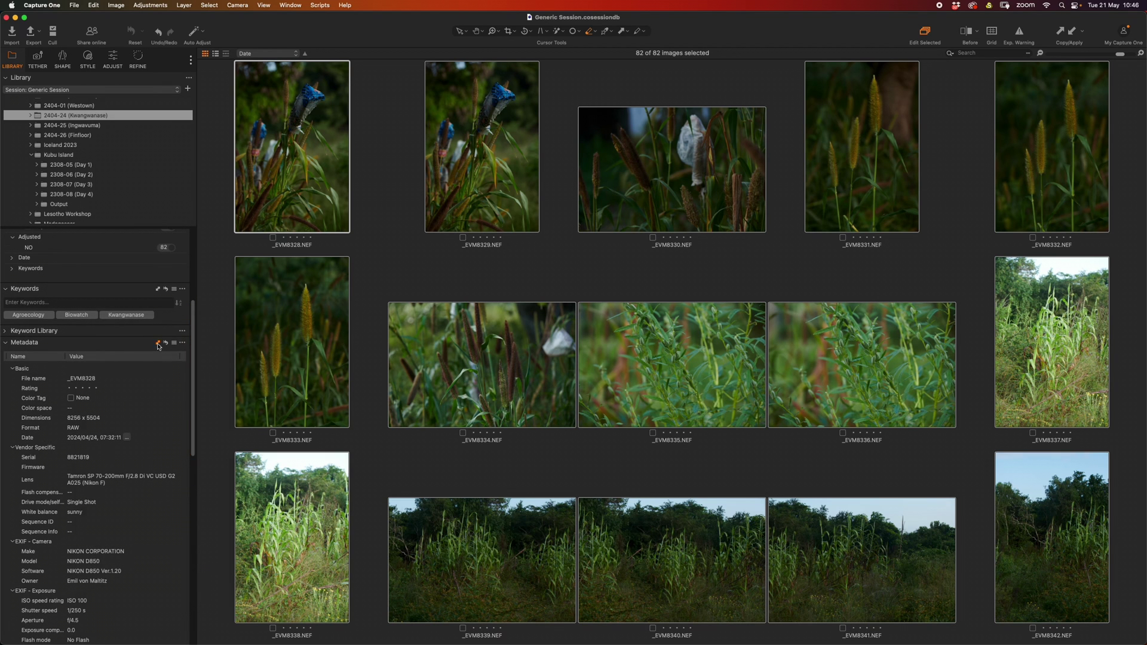
{"action": "left_click", "coordinate": [158, 345]}
{"action": "key", "text": "Return"}
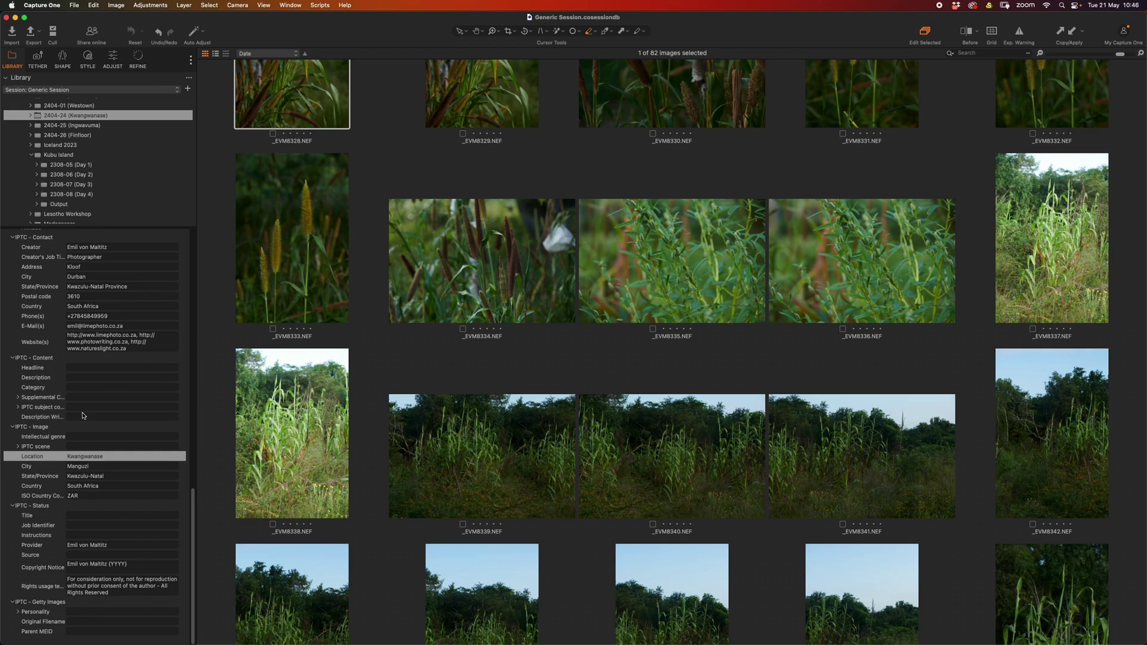
{"action": "scroll", "coordinate": [90, 400], "scroll_direction": "up", "scroll_amount": 5}
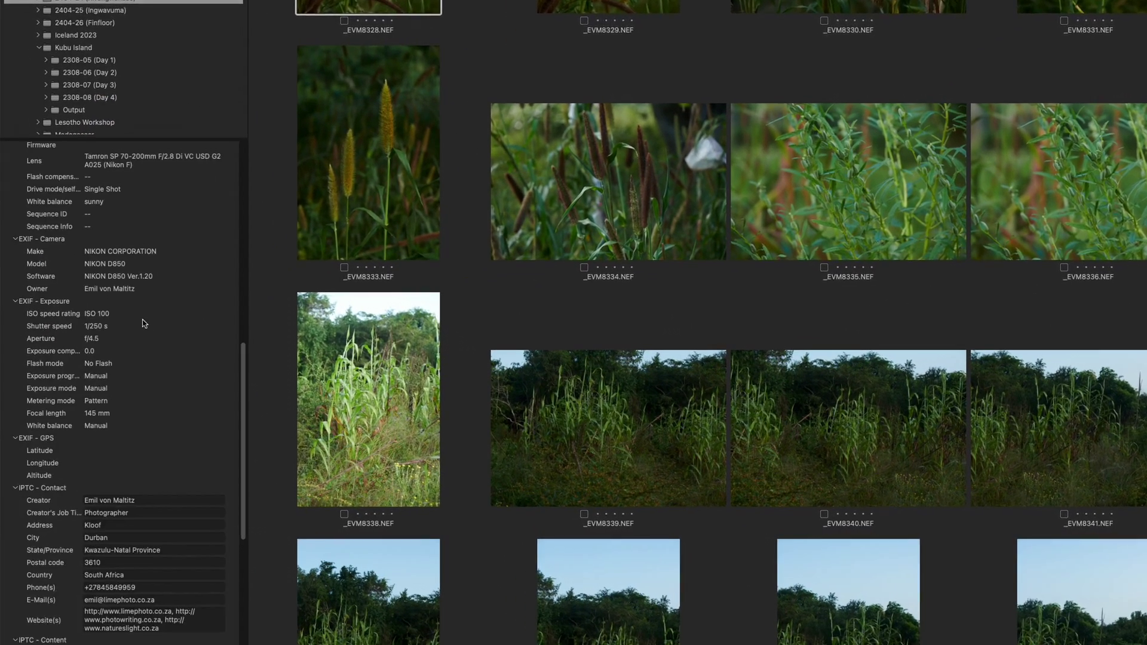
{"action": "scroll", "coordinate": [142, 323], "scroll_direction": "down", "scroll_amount": 3}
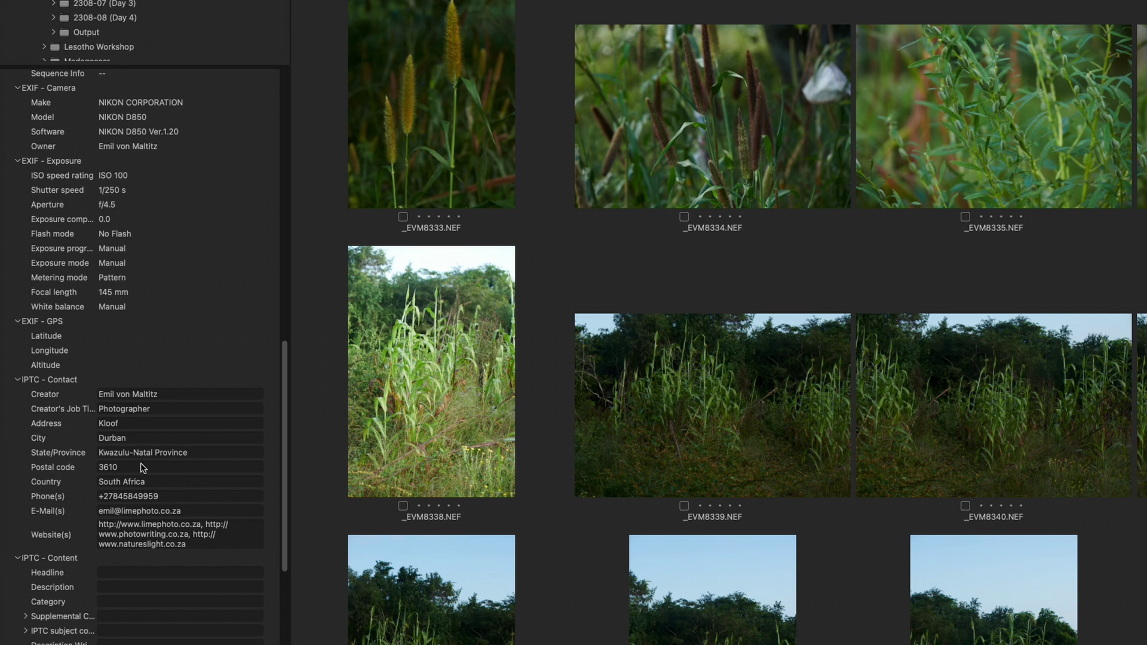
{"action": "scroll", "coordinate": [157, 544], "scroll_direction": "up", "scroll_amount": 1}
{"action": "scroll", "coordinate": [292, 561], "scroll_direction": "down", "scroll_amount": 1}
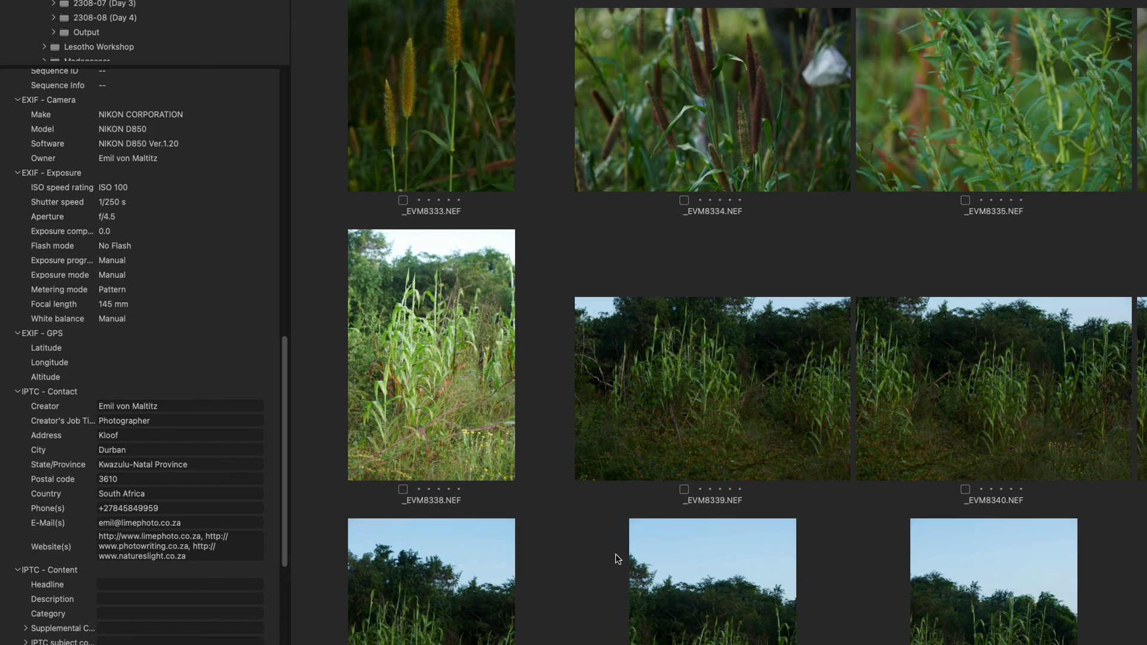
{"action": "scroll", "coordinate": [615, 554], "scroll_direction": "down", "scroll_amount": 5}
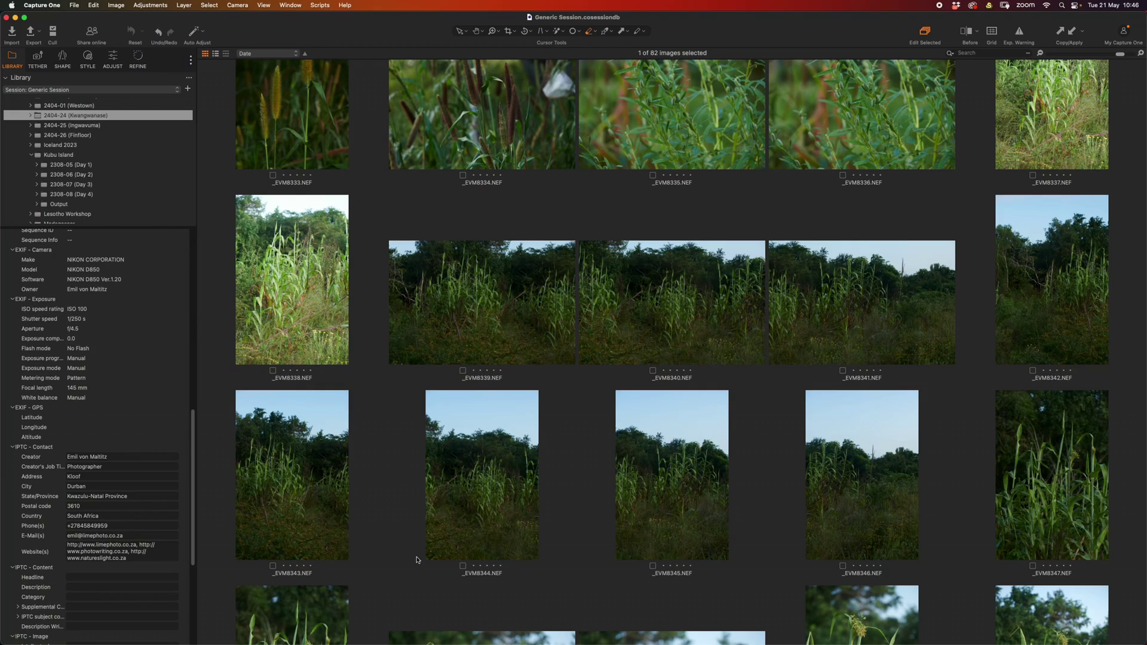
{"action": "scroll", "coordinate": [647, 285], "scroll_direction": "up", "scroll_amount": 5}
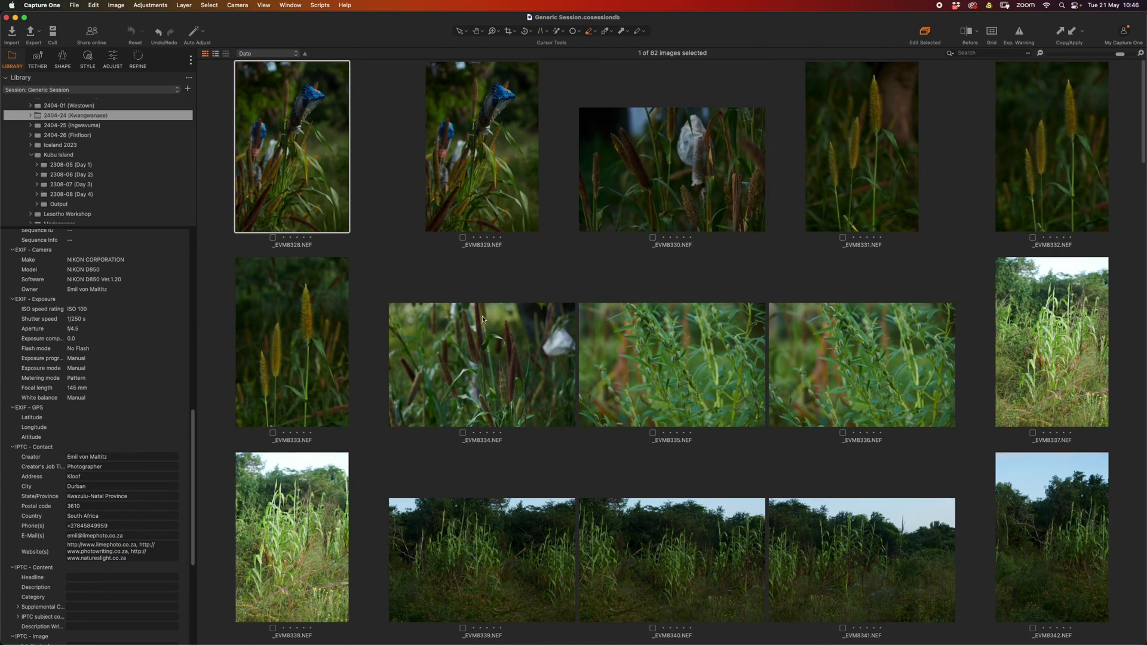
- Select all images in the folder and open batch renaming for them
{"action": "key", "text": "super+a"}
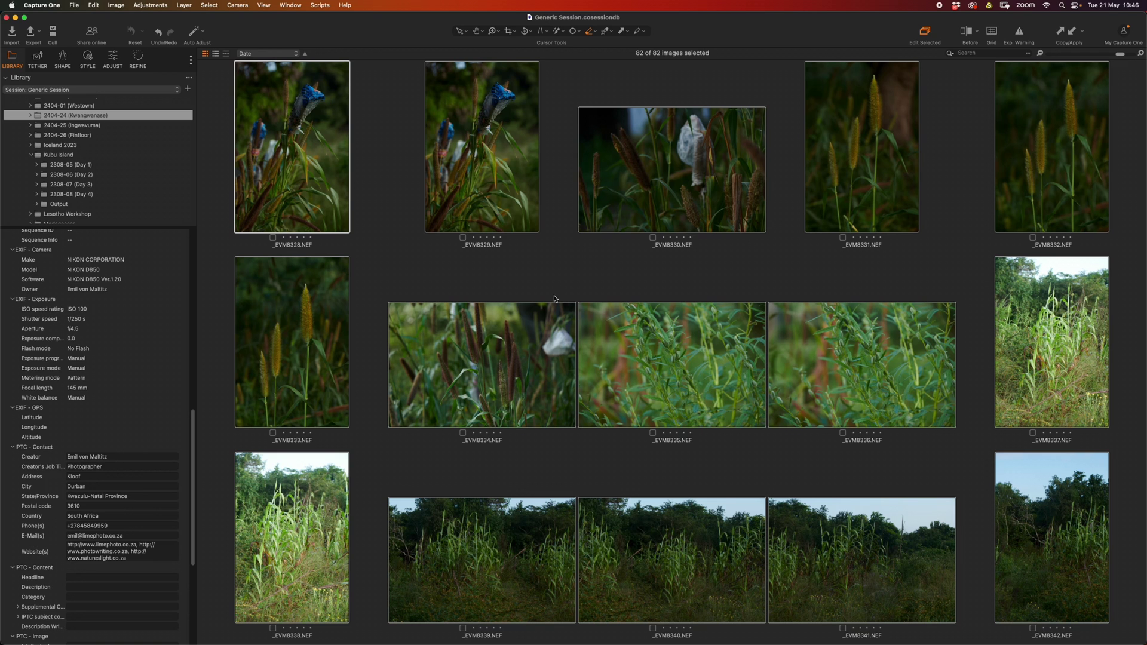
{"action": "right_click", "coordinate": [481, 206]}
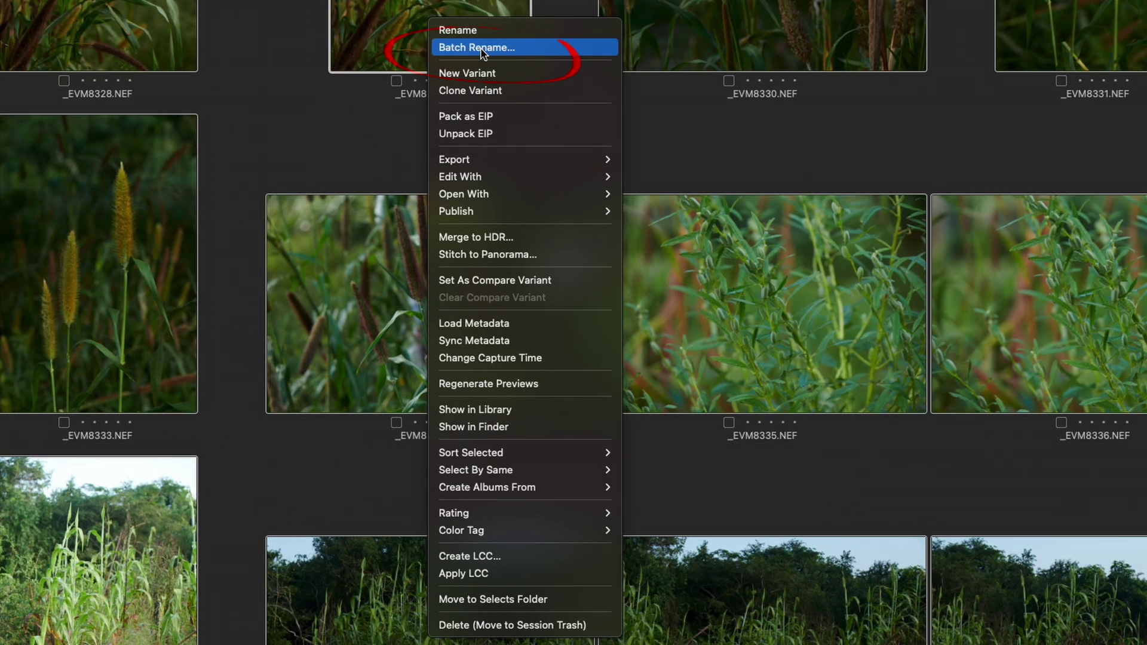
{"action": "left_click", "coordinate": [251, 20]}
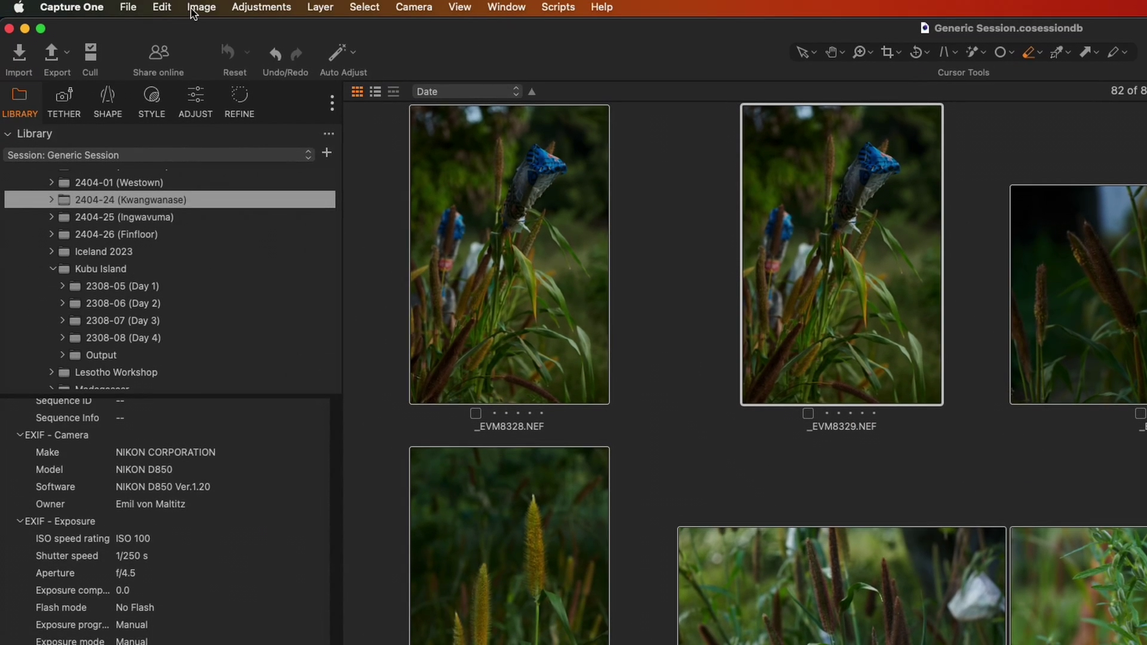
{"action": "left_click", "coordinate": [95, 0]}
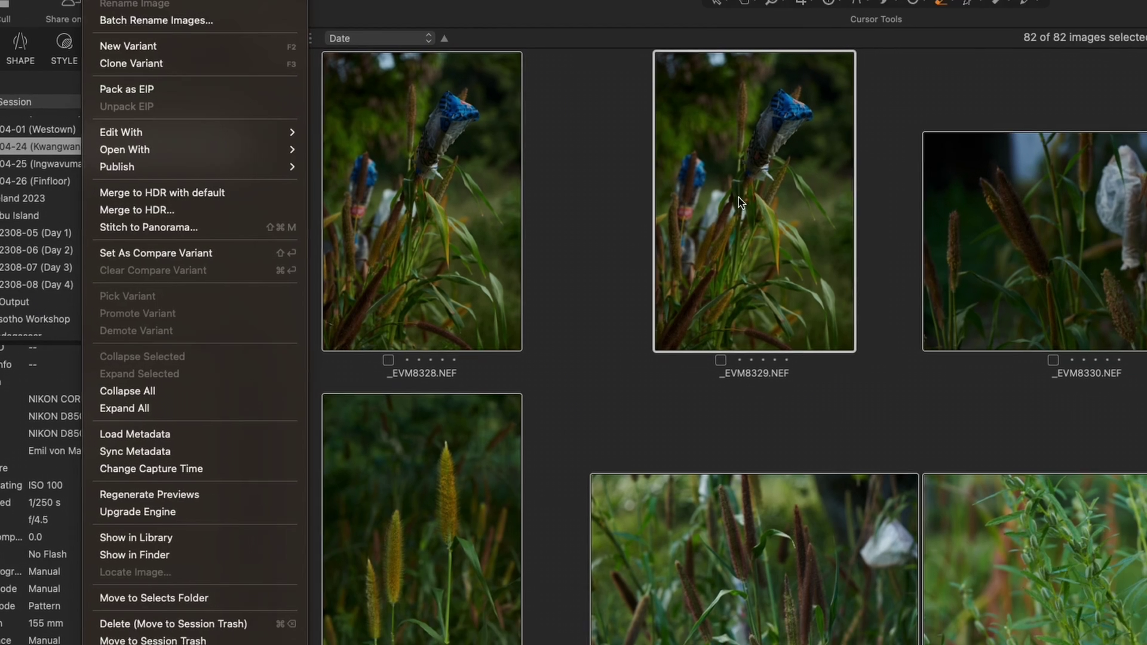
{"action": "right_click", "coordinate": [830, 261]}
{"action": "left_click", "coordinate": [693, 186]}
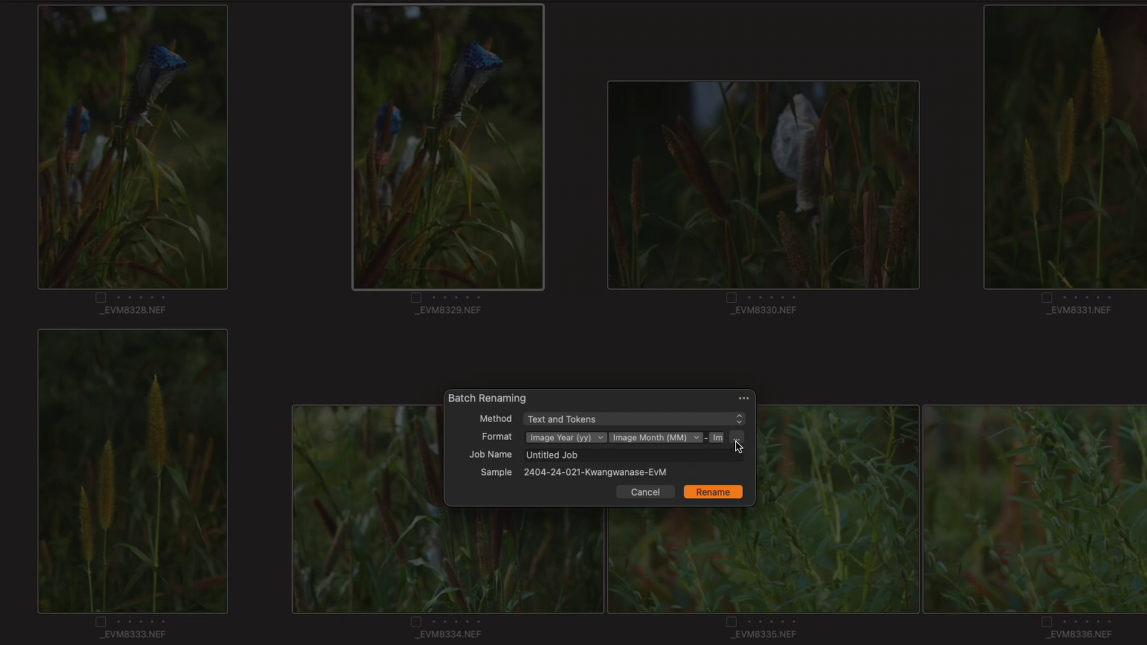
- Open the naming format editor and clear all existing tokens and text from the format
{"action": "left_click", "coordinate": [738, 438]}
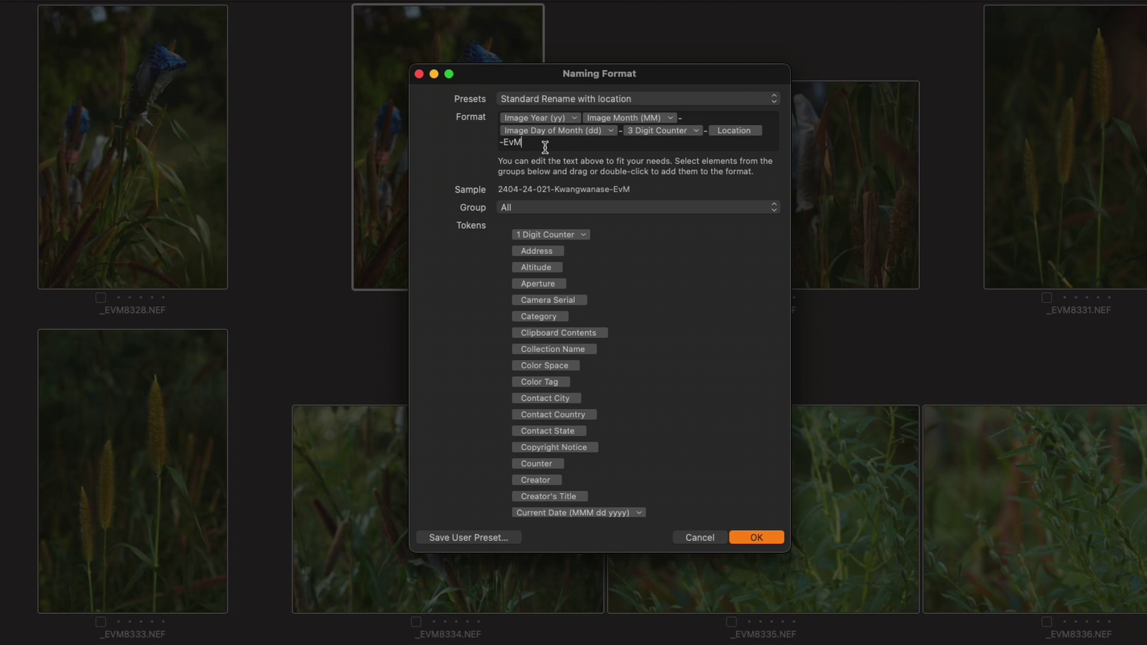
{"action": "left_click_drag", "start_coordinate": [545, 145], "coordinate": [489, 119]}
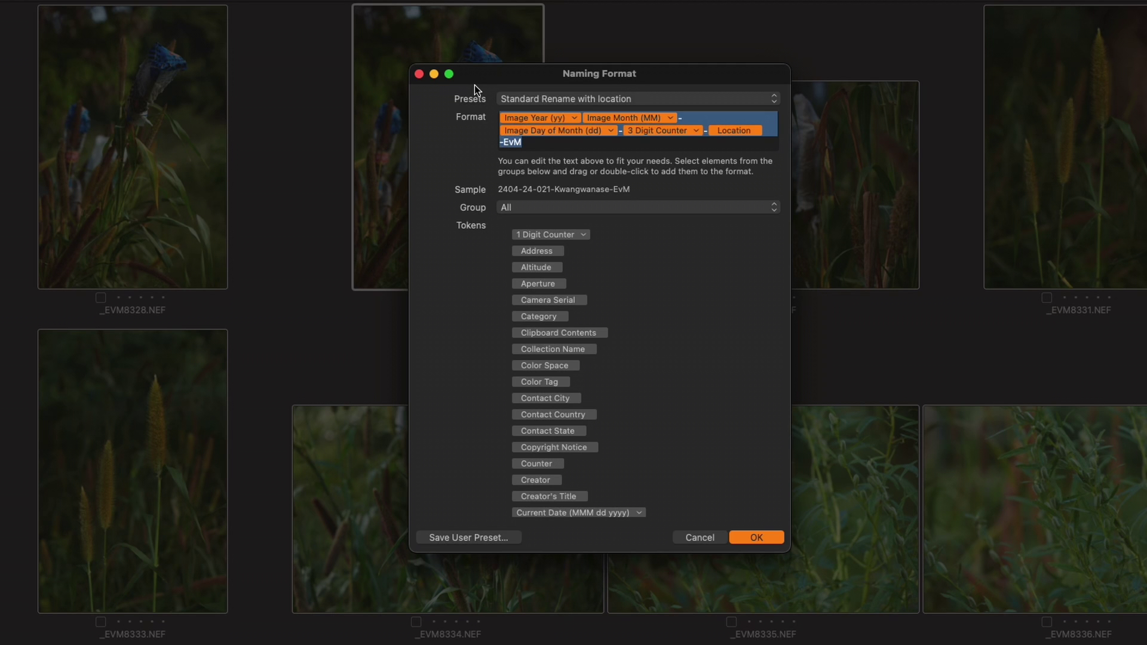
{"action": "key", "text": "BackSpace"}
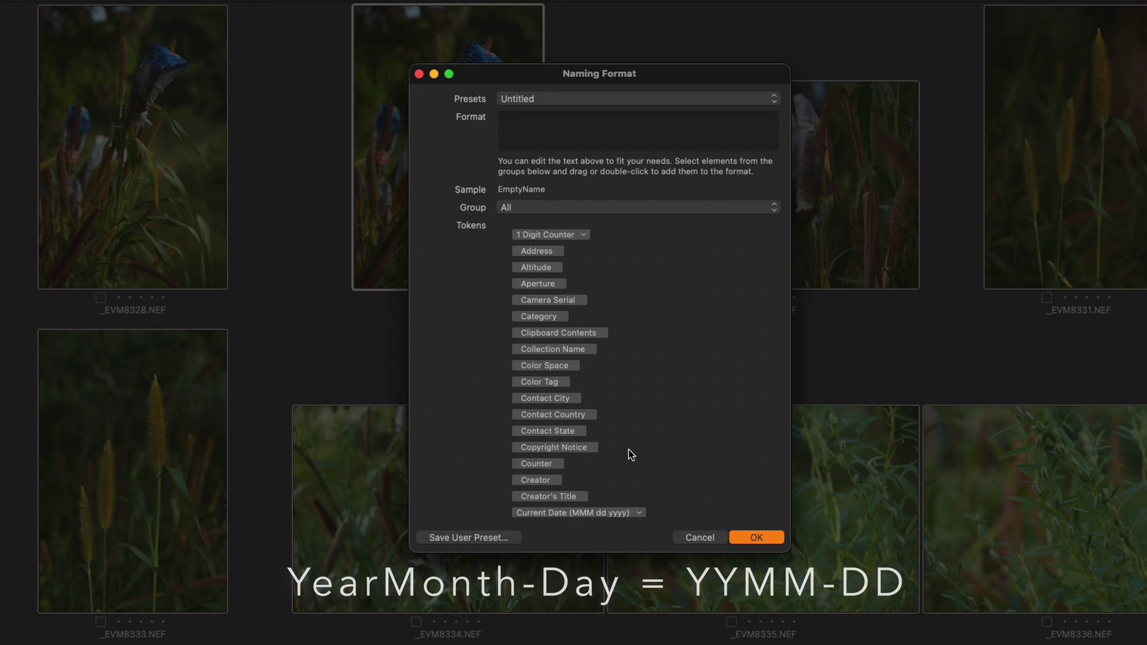
- Add the Image Year (yy) token followed by the Image Month (MM) token to the empty naming format
{"action": "scroll", "coordinate": [619, 443], "scroll_direction": "down", "scroll_amount": 5}
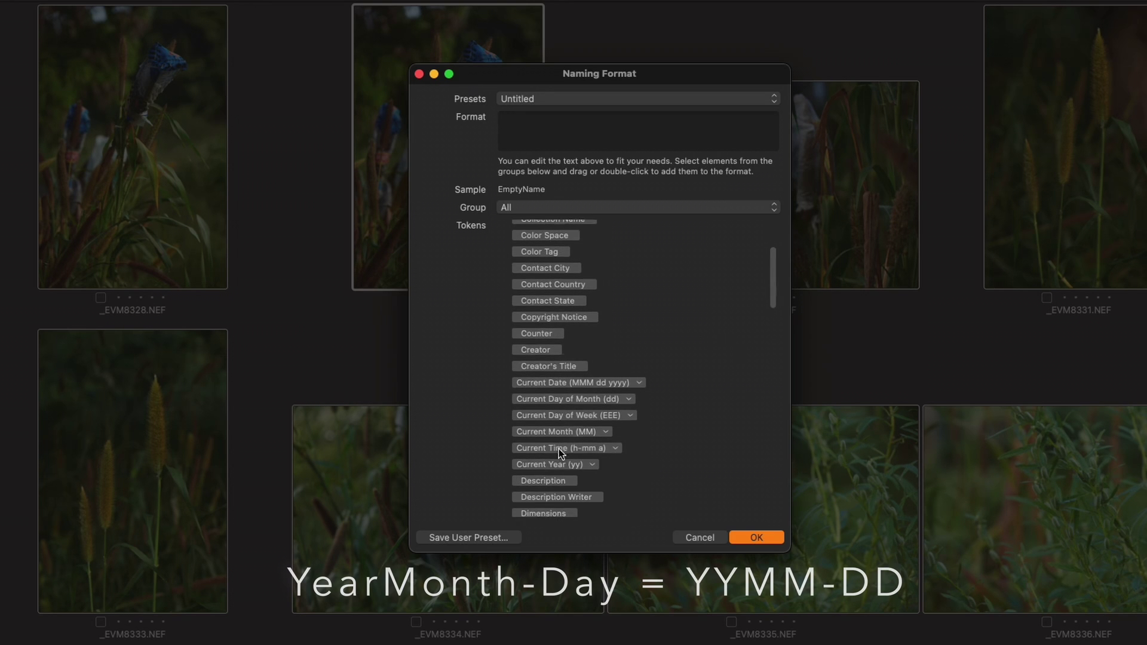
{"action": "scroll", "coordinate": [583, 351], "scroll_direction": "down", "scroll_amount": 10}
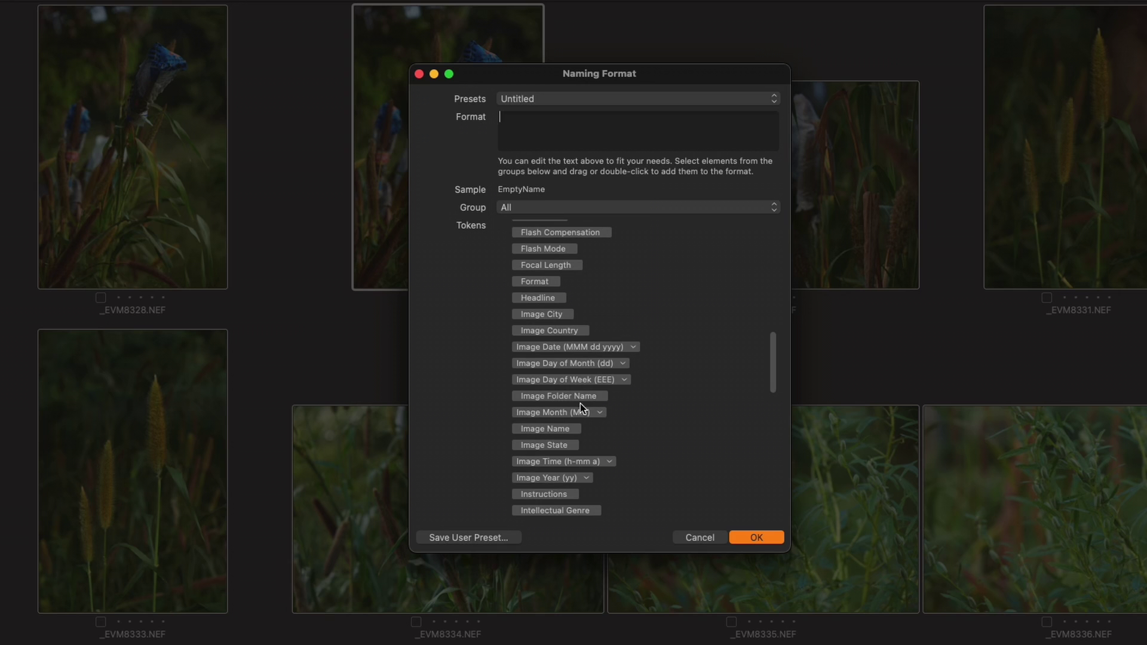
{"action": "left_click", "coordinate": [556, 462]}
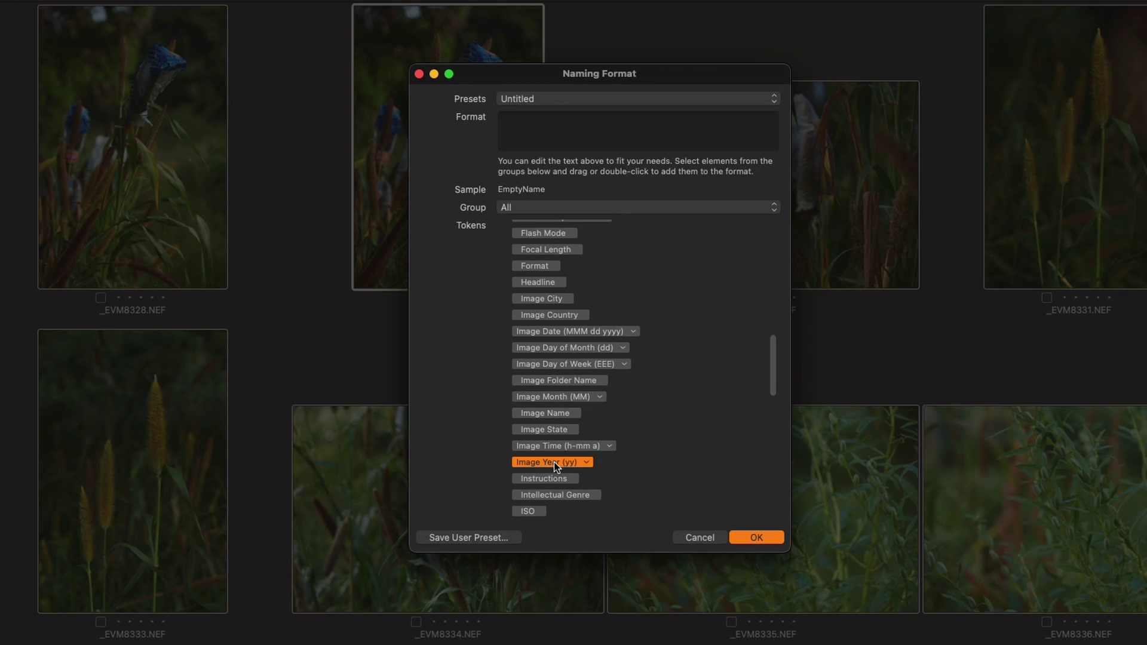
{"action": "left_click_drag", "start_coordinate": [547, 461], "coordinate": [549, 136]}
{"action": "scroll", "coordinate": [564, 328], "scroll_direction": "up", "scroll_amount": 1}
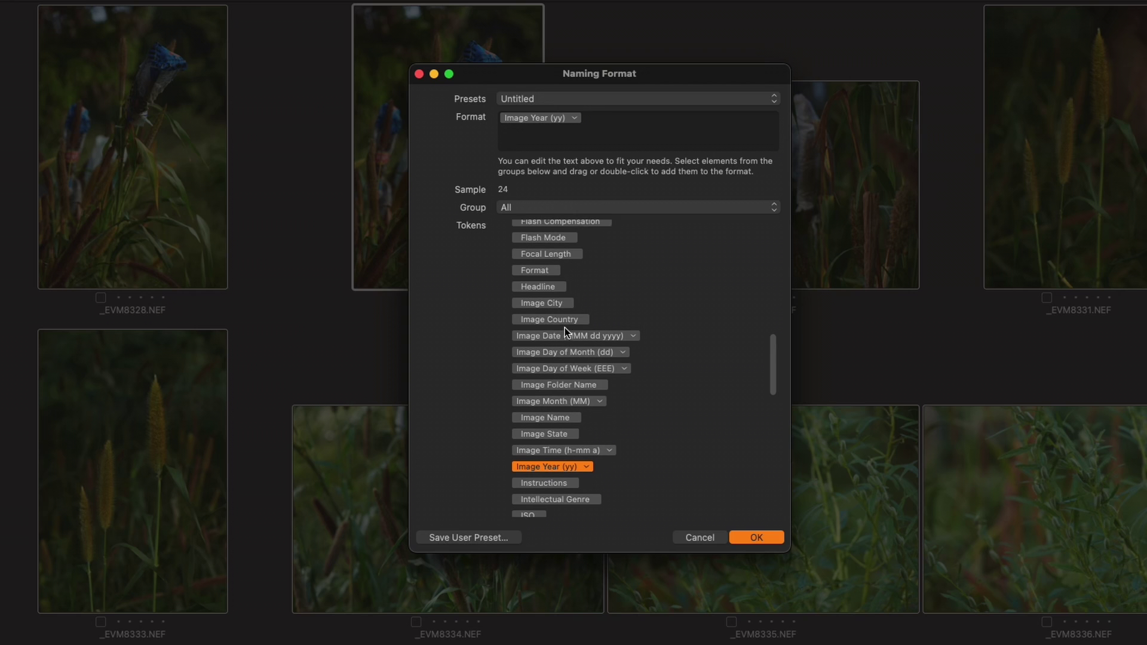
{"action": "double_click", "coordinate": [559, 406]}
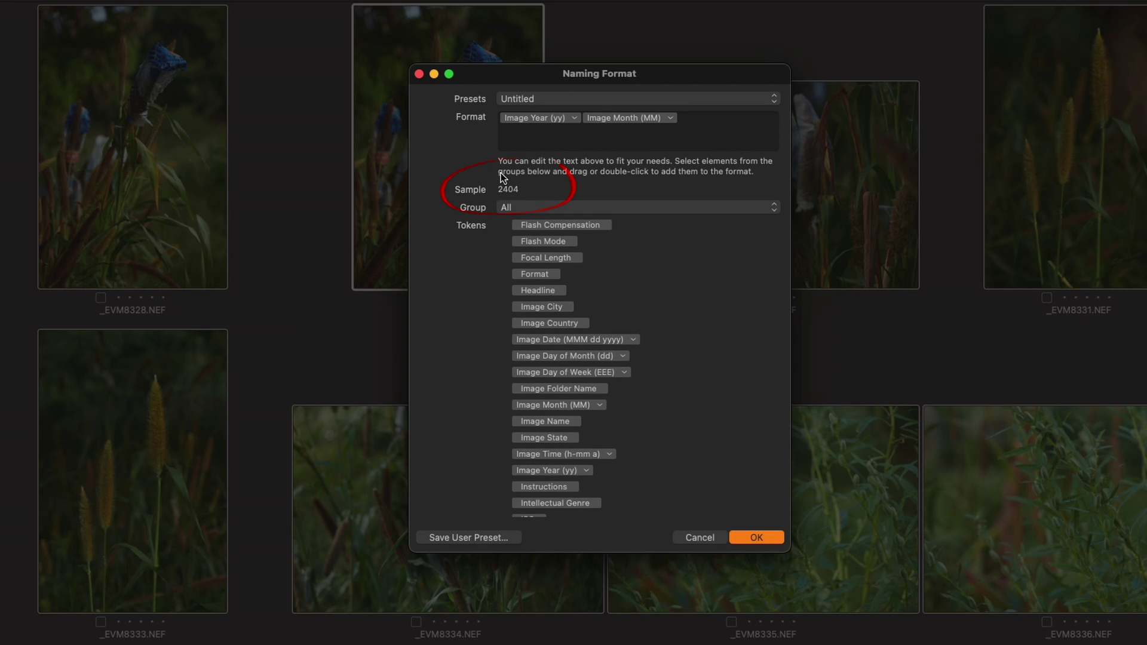
- Append a hyphen, the Image Day of Month (dd) token and another hyphen to the naming format
{"action": "left_click", "coordinate": [719, 123]}
{"action": "type", "text": "-"}
{"action": "double_click", "coordinate": [589, 357]}
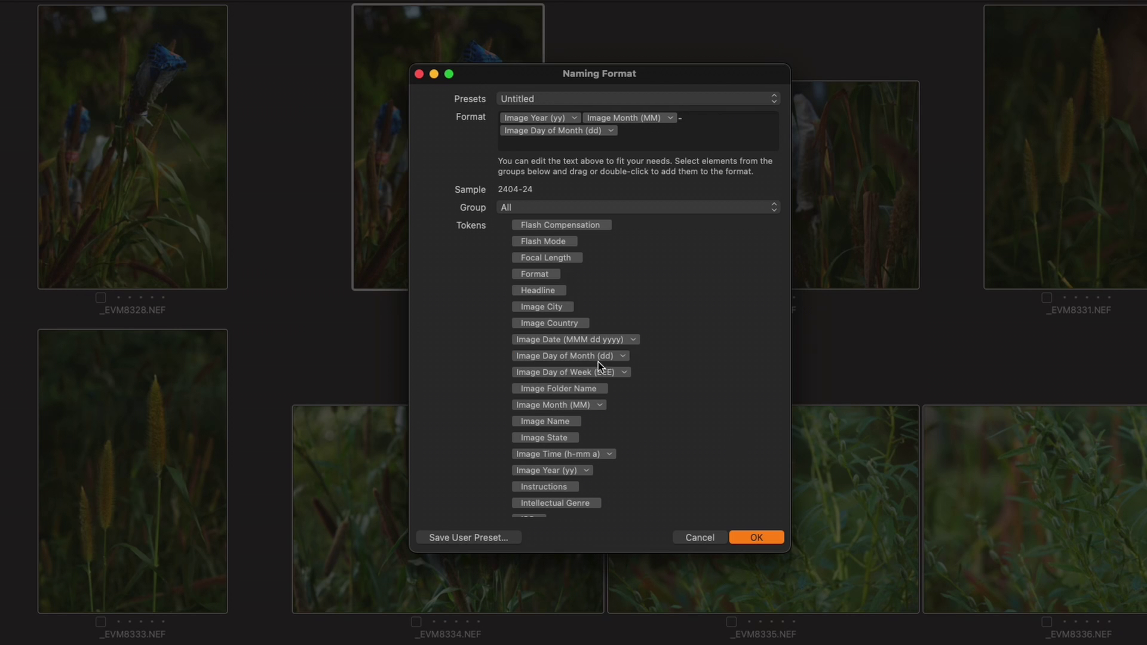
{"action": "left_click", "coordinate": [622, 139]}
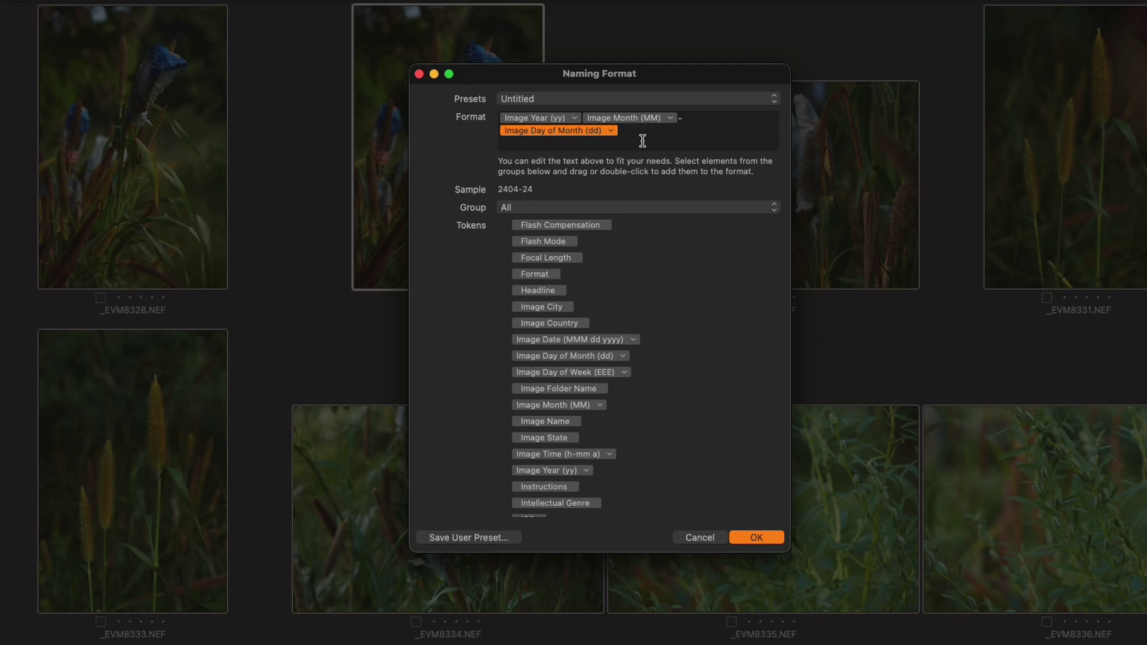
{"action": "left_click", "coordinate": [700, 136]}
{"action": "type", "text": "-"}
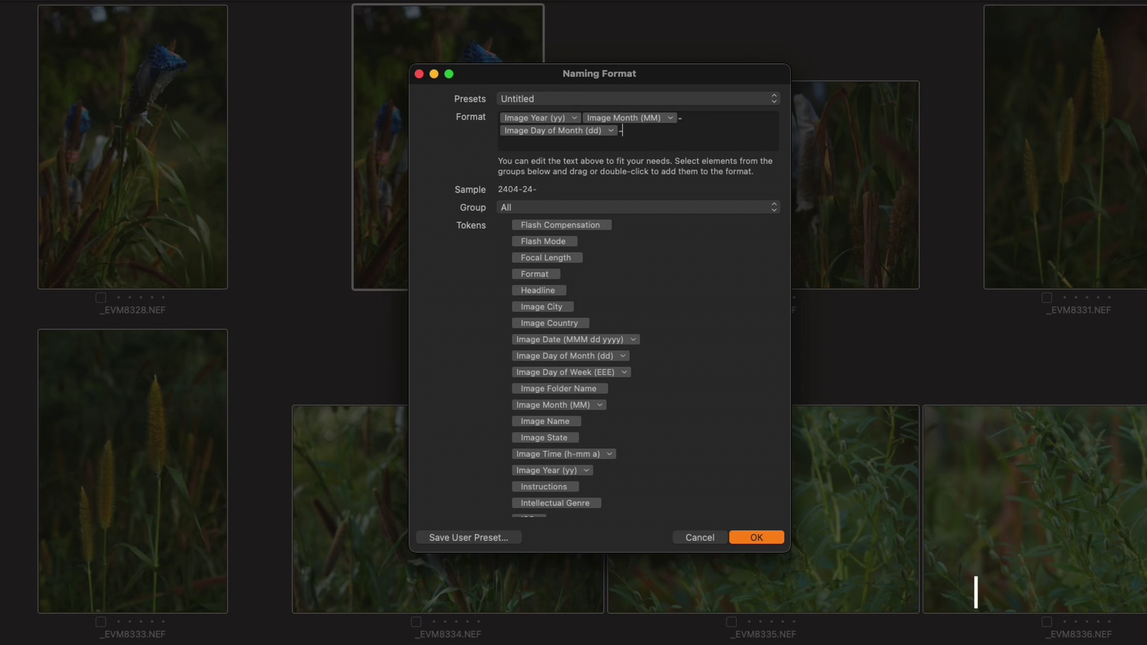
- Set the digit counter token to 3 digits and append it to the naming format, followed by a hyphen
{"action": "scroll", "coordinate": [593, 378], "scroll_direction": "up", "scroll_amount": 15}
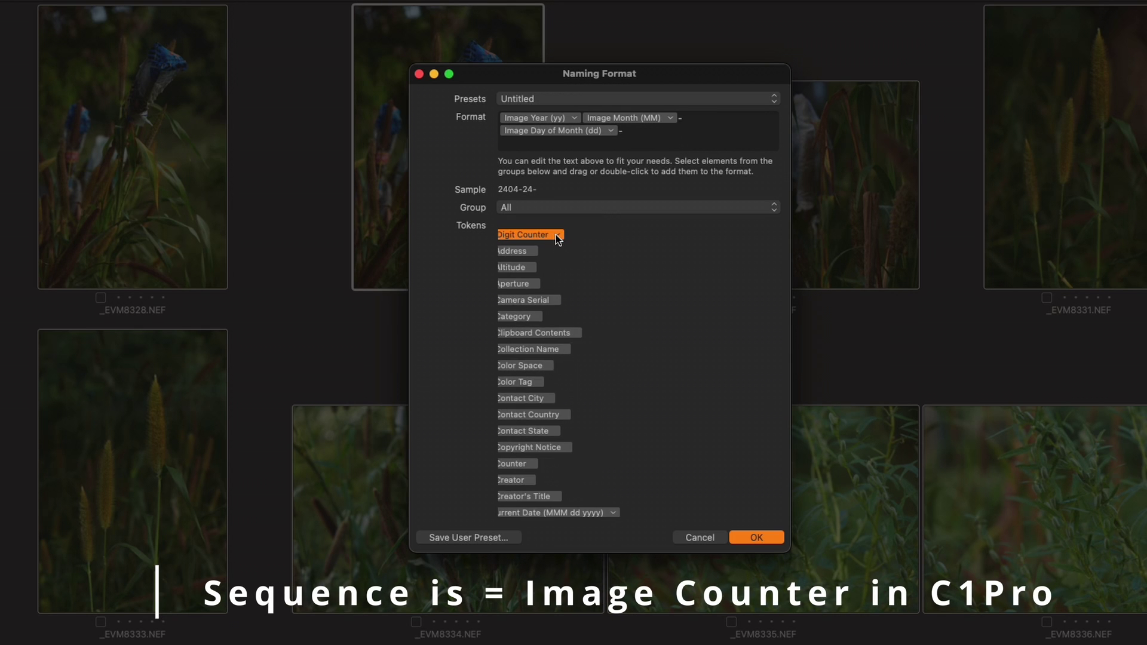
{"action": "left_click", "coordinate": [560, 235]}
{"action": "left_click", "coordinate": [573, 274]}
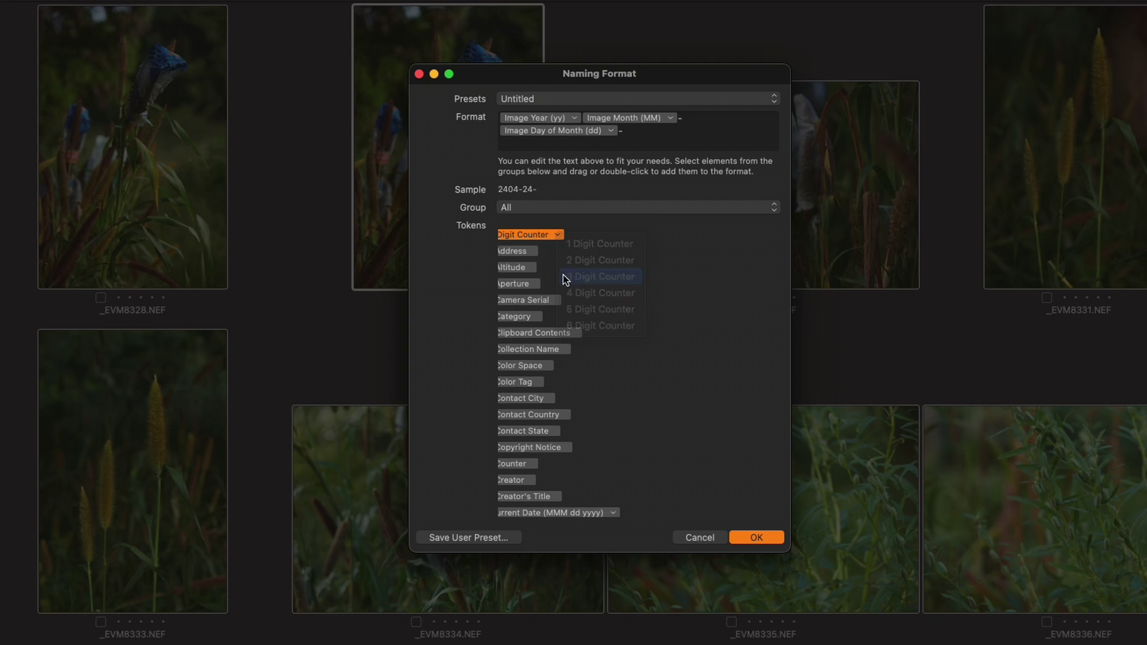
{"action": "double_click", "coordinate": [530, 235]}
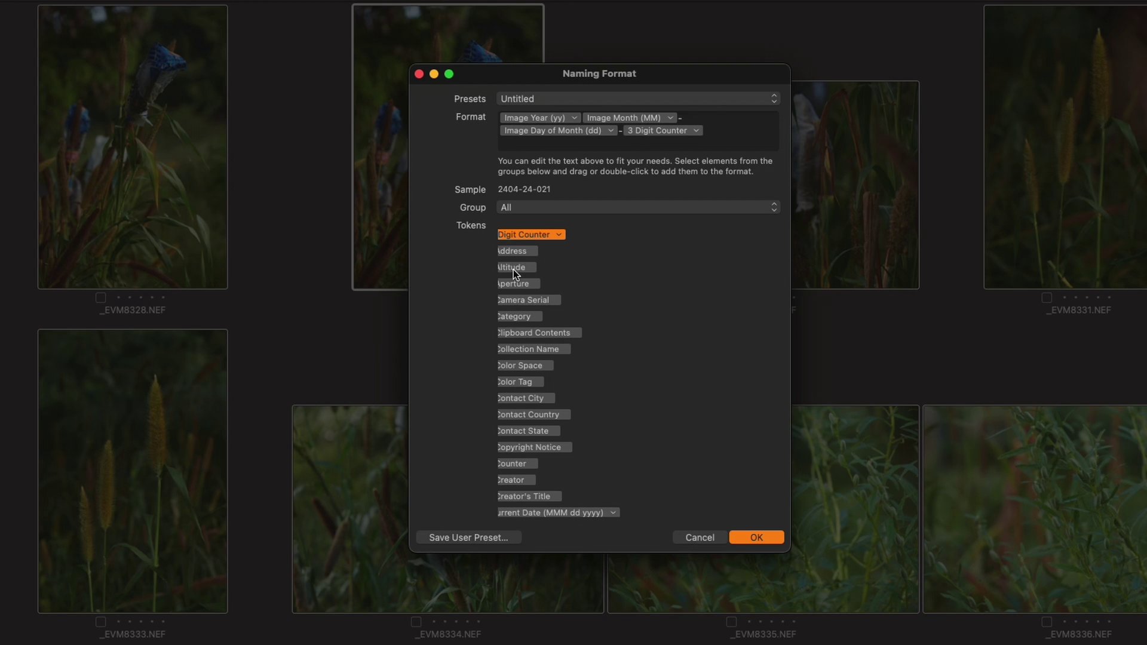
{"action": "scroll", "coordinate": [515, 271], "scroll_direction": "down", "scroll_amount": 15}
{"action": "type", "text": "-"}
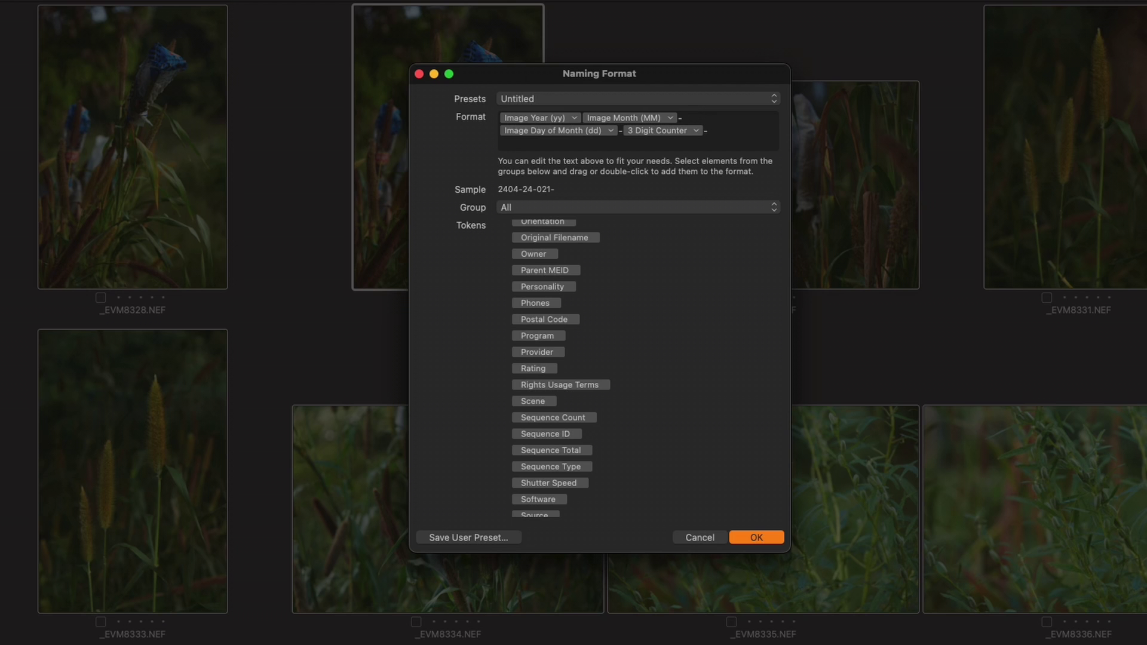
- Append the Job Name token and a hyphen after the 3 Digit Counter in the naming format
{"action": "scroll", "coordinate": [565, 346], "scroll_direction": "down", "scroll_amount": 5}
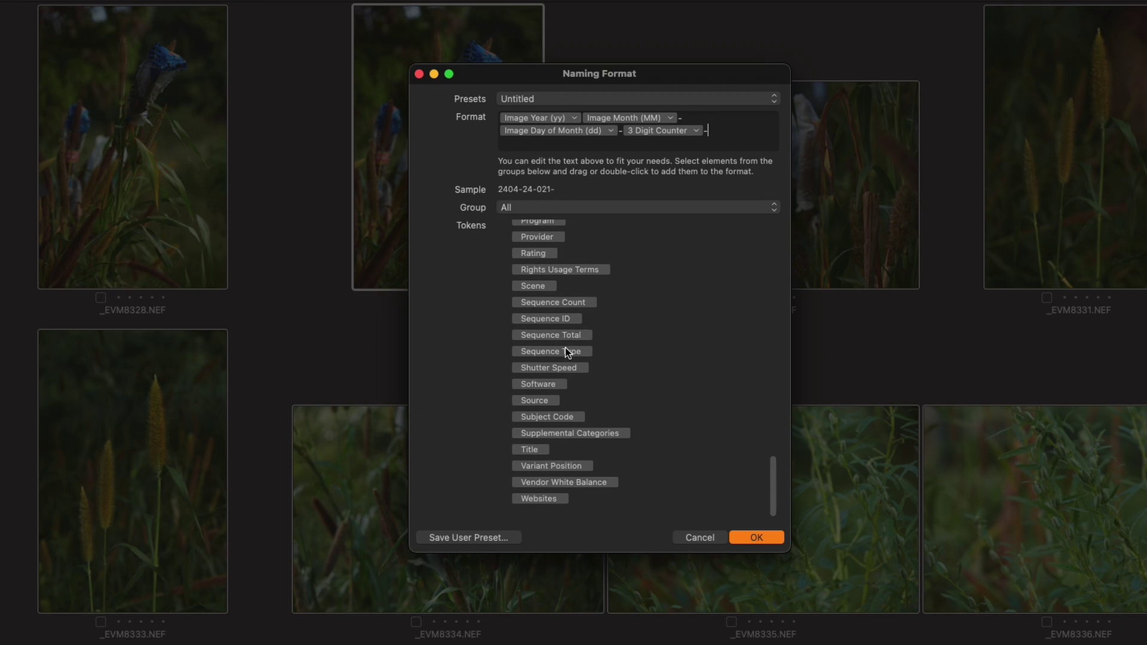
{"action": "scroll", "coordinate": [568, 372], "scroll_direction": "up", "scroll_amount": 20}
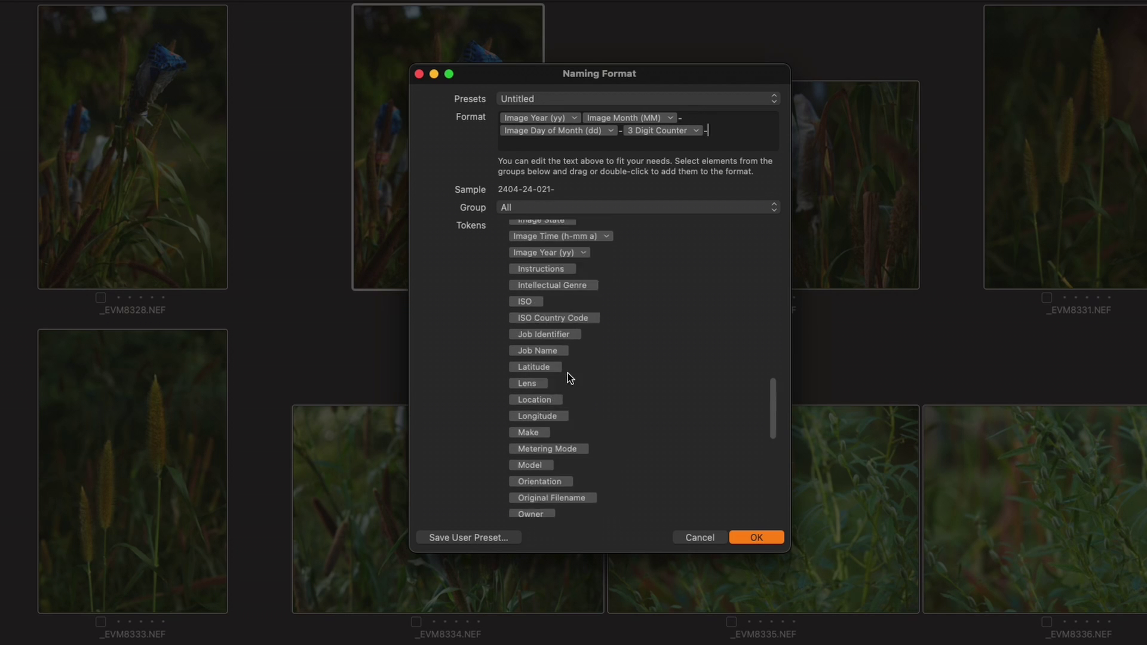
{"action": "scroll", "coordinate": [565, 367], "scroll_direction": "down", "scroll_amount": 8}
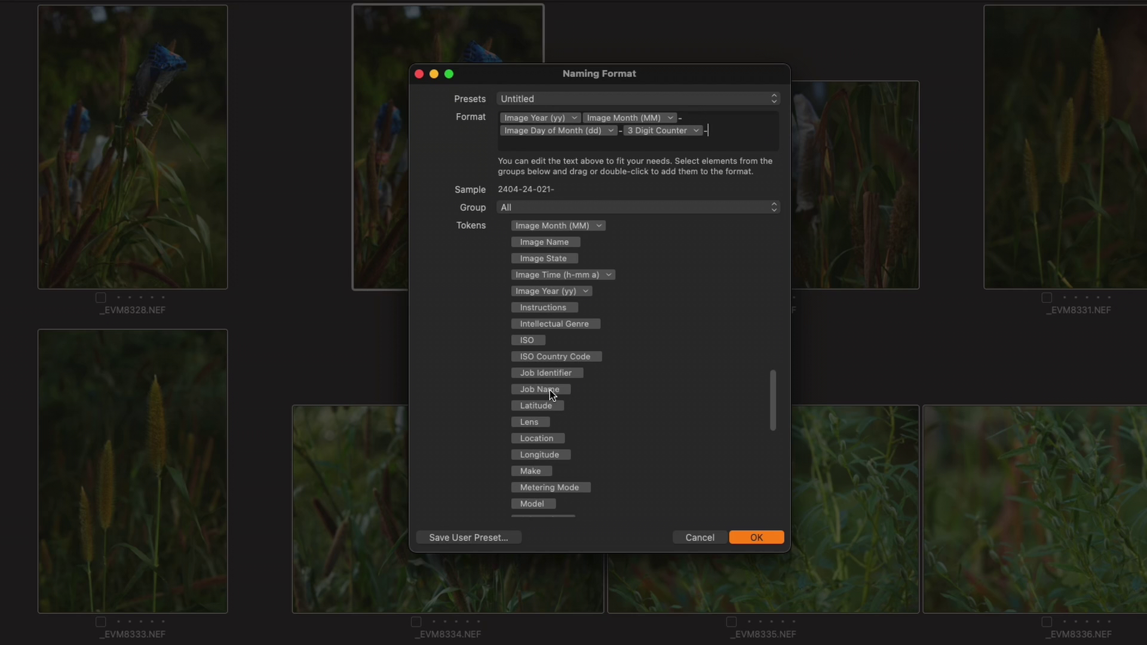
{"action": "double_click", "coordinate": [549, 390]}
{"action": "left_click", "coordinate": [769, 132]}
{"action": "type", "text": "-"}
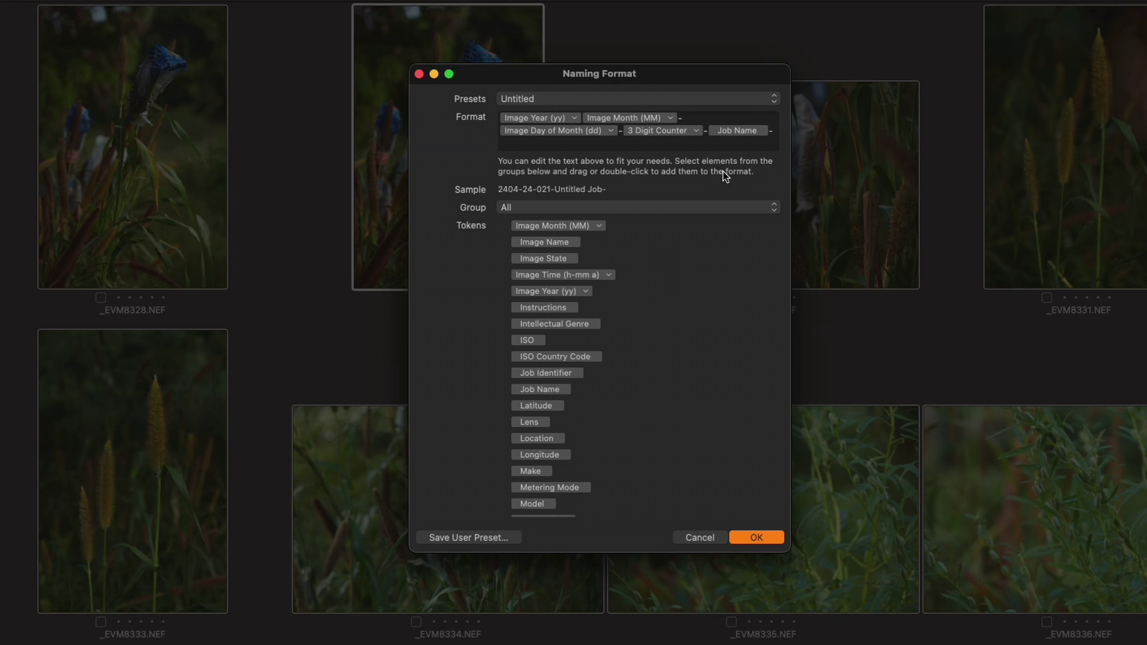
- Append the Location token, a hyphen and the Creator token to the end of the naming format
{"action": "scroll", "coordinate": [562, 289], "scroll_direction": "down", "scroll_amount": 10}
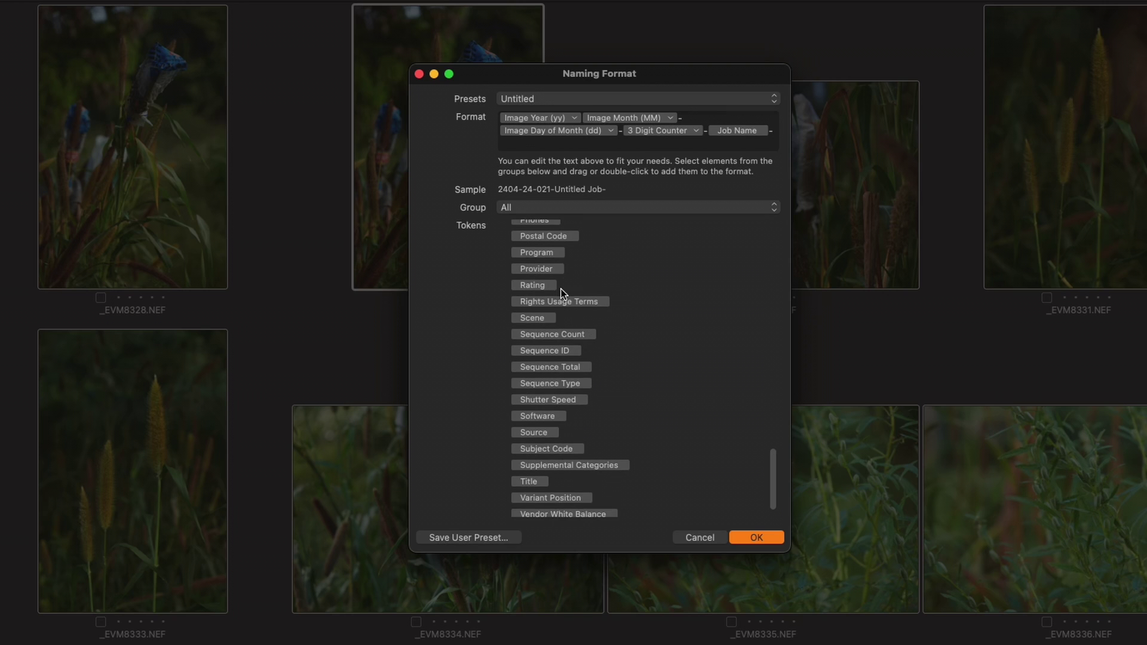
{"action": "scroll", "coordinate": [554, 302], "scroll_direction": "up", "scroll_amount": 5}
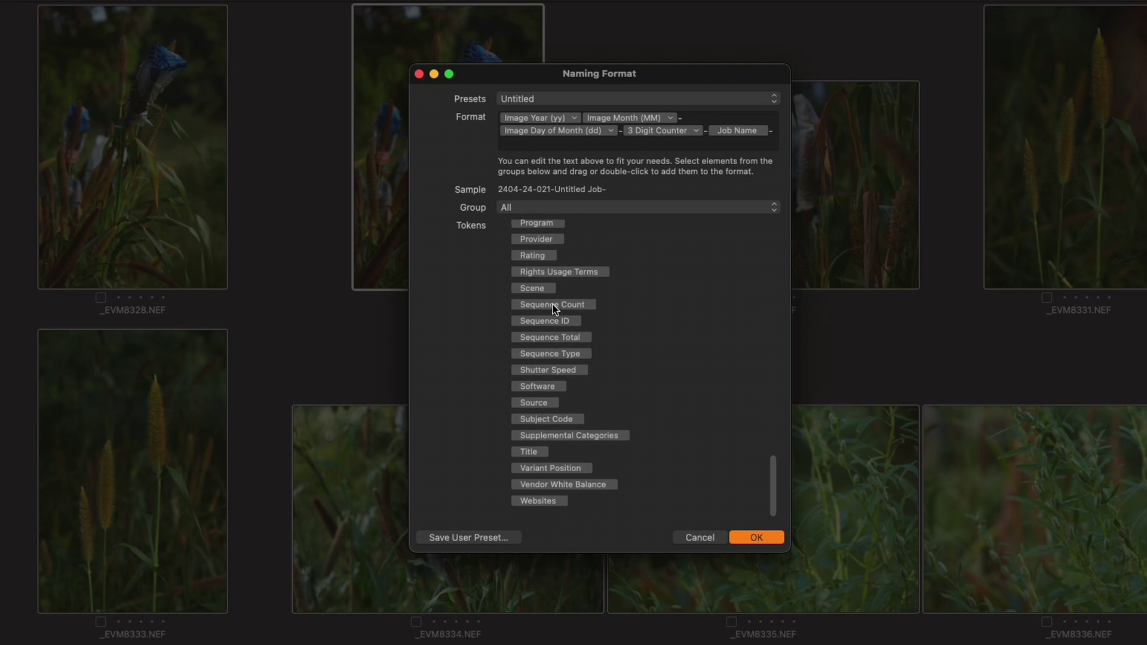
{"action": "scroll", "coordinate": [553, 303], "scroll_direction": "up", "scroll_amount": 7}
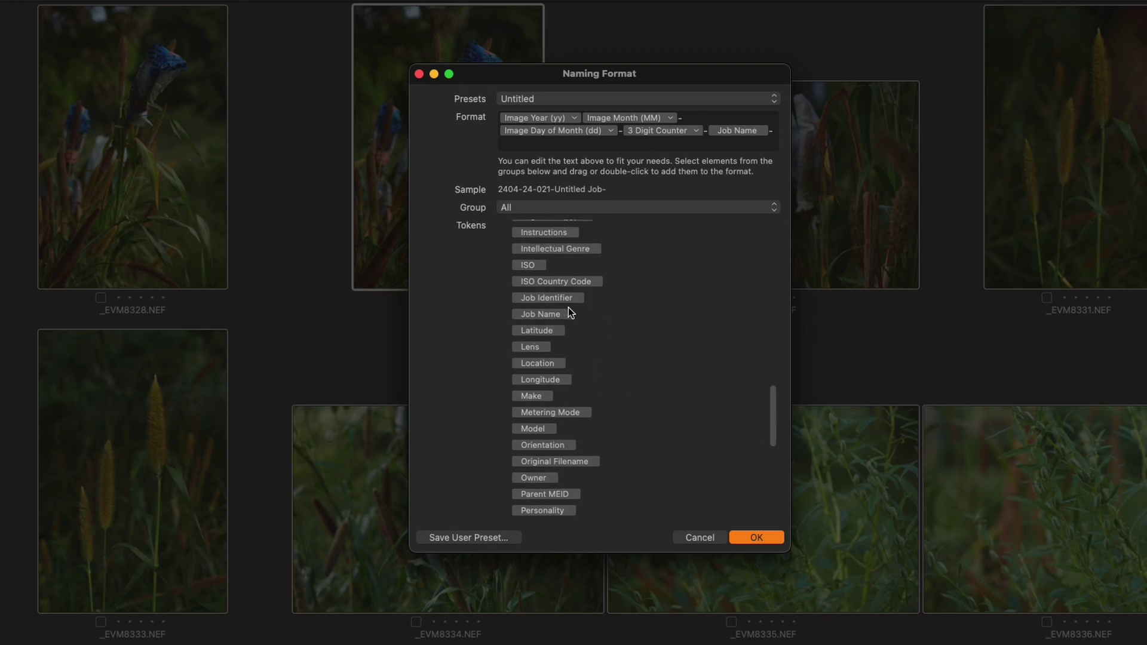
{"action": "double_click", "coordinate": [535, 405]}
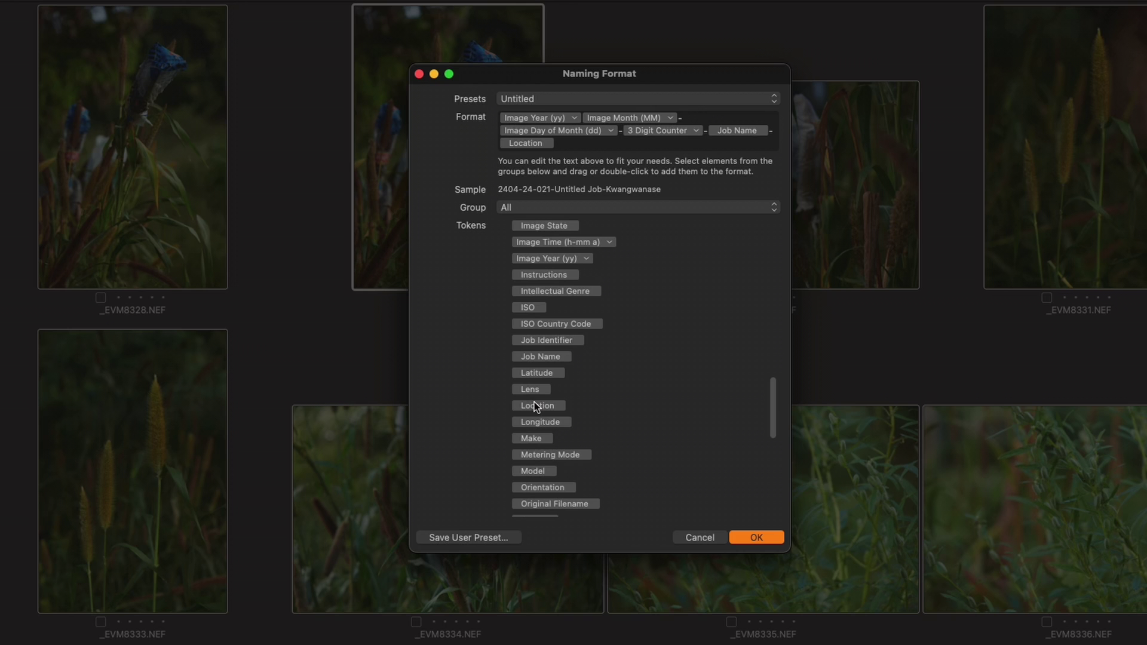
{"action": "left_click", "coordinate": [587, 146]}
{"action": "type", "text": "-"}
{"action": "key", "text": "Escape"}
{"action": "key", "text": "Escape"}
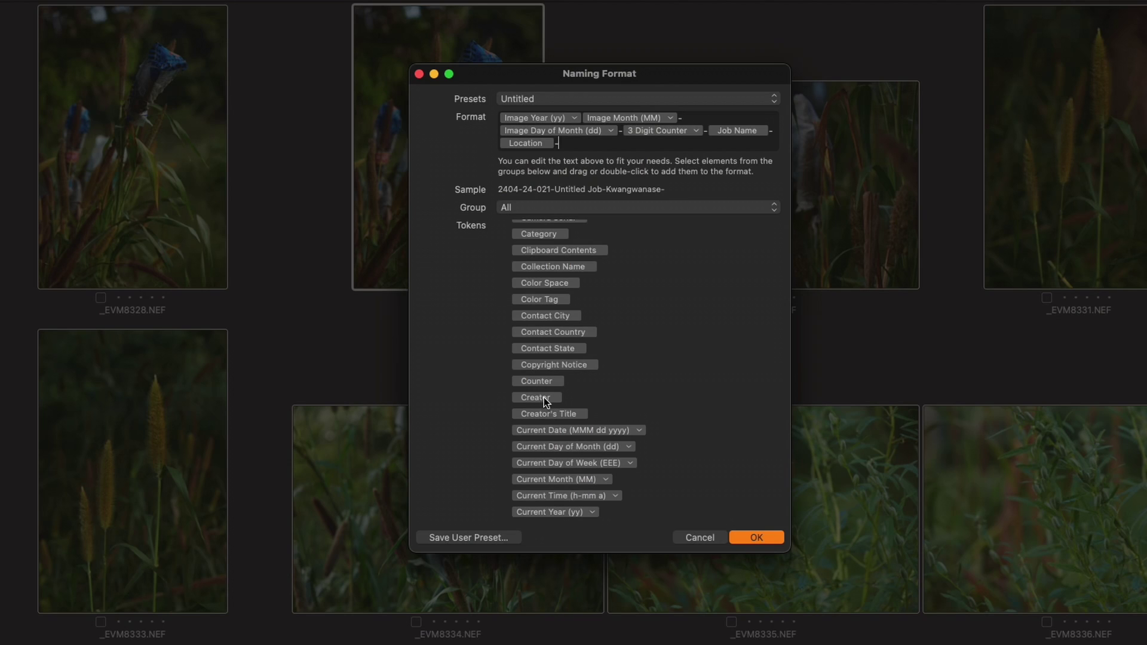
{"action": "double_click", "coordinate": [544, 396]}
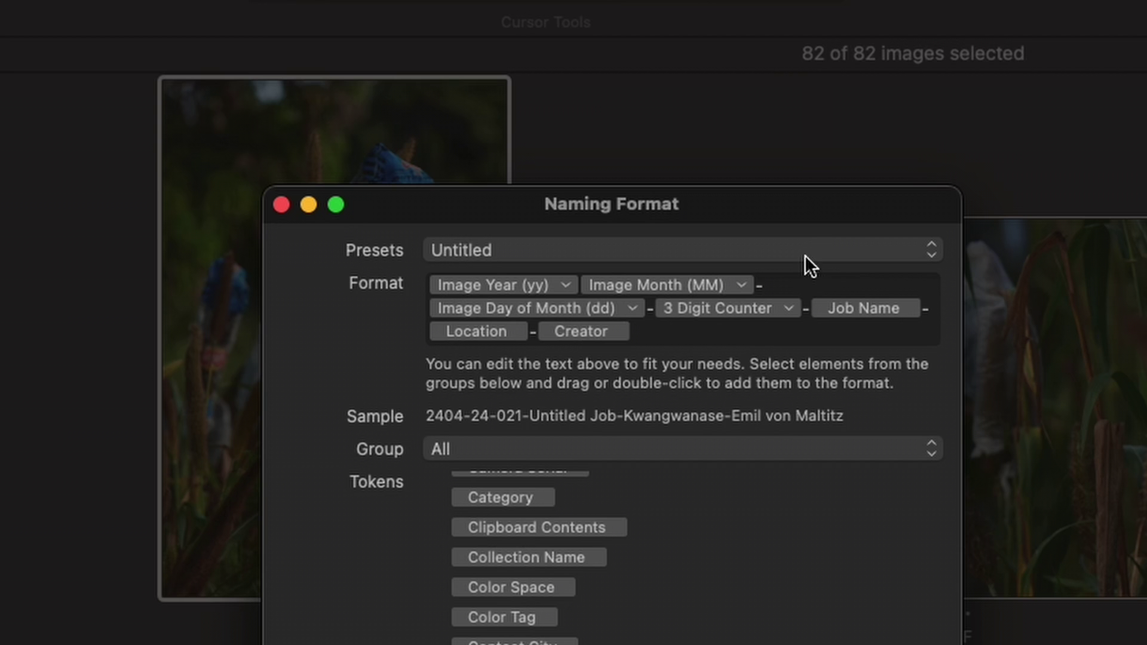
- Save the naming format as a custom preset named "Biowatch Rename" and accept the format
{"action": "left_click", "coordinate": [818, 250]}
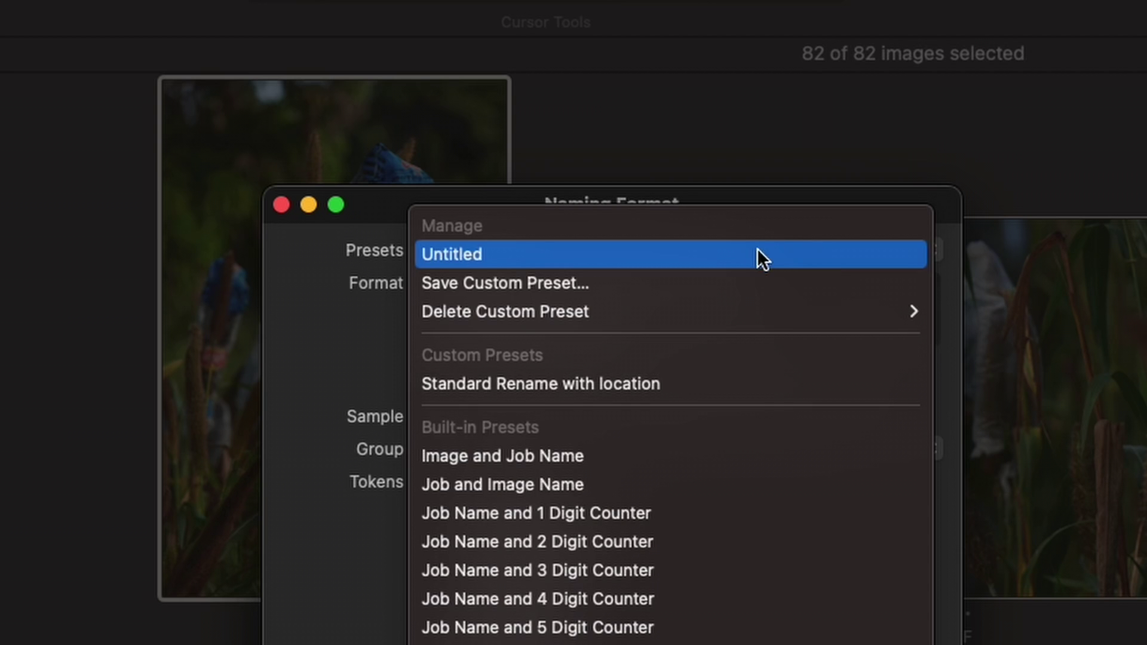
{"action": "left_click", "coordinate": [736, 284]}
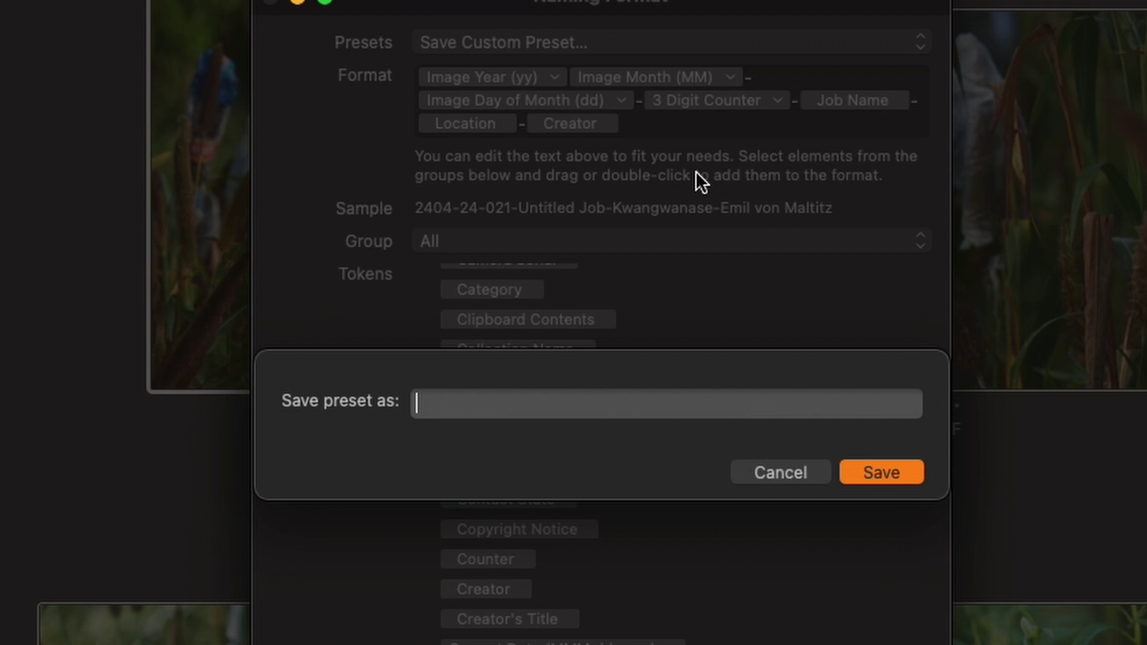
{"action": "type", "text": "Biowatch Rename"}
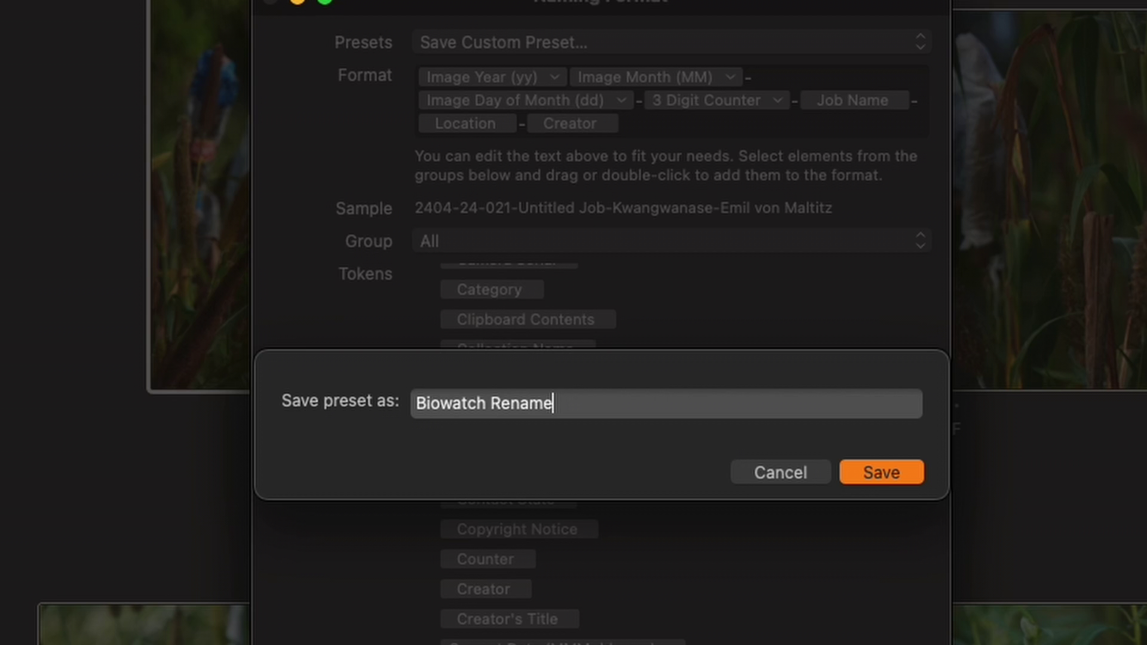
{"action": "left_click", "coordinate": [876, 468]}
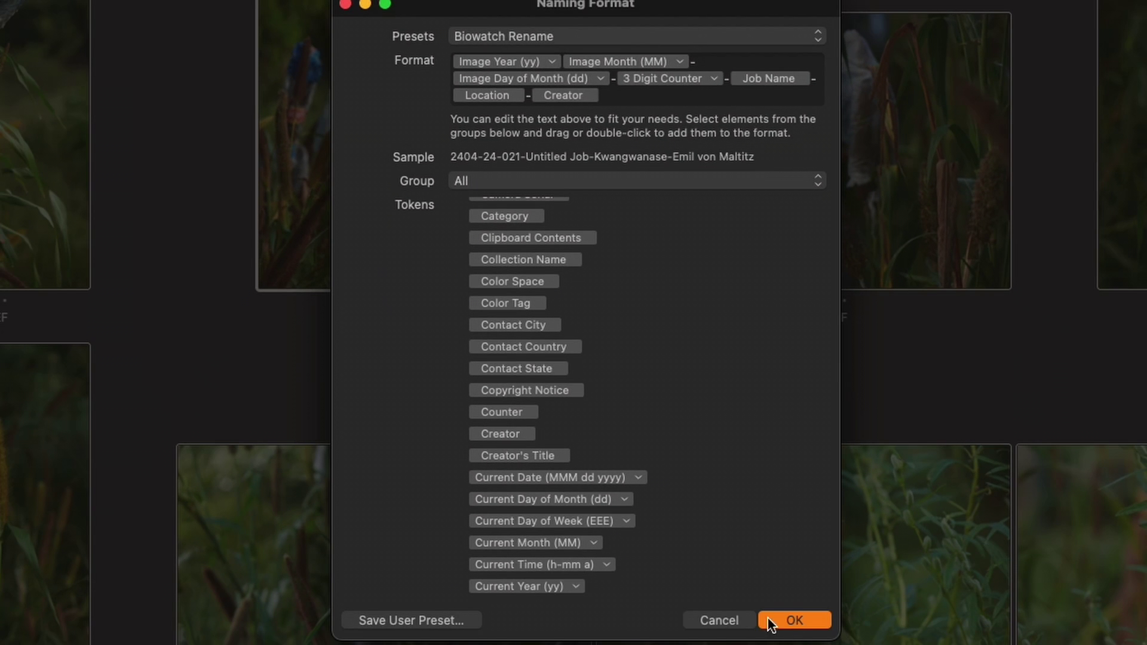
{"action": "left_click", "coordinate": [798, 622]}
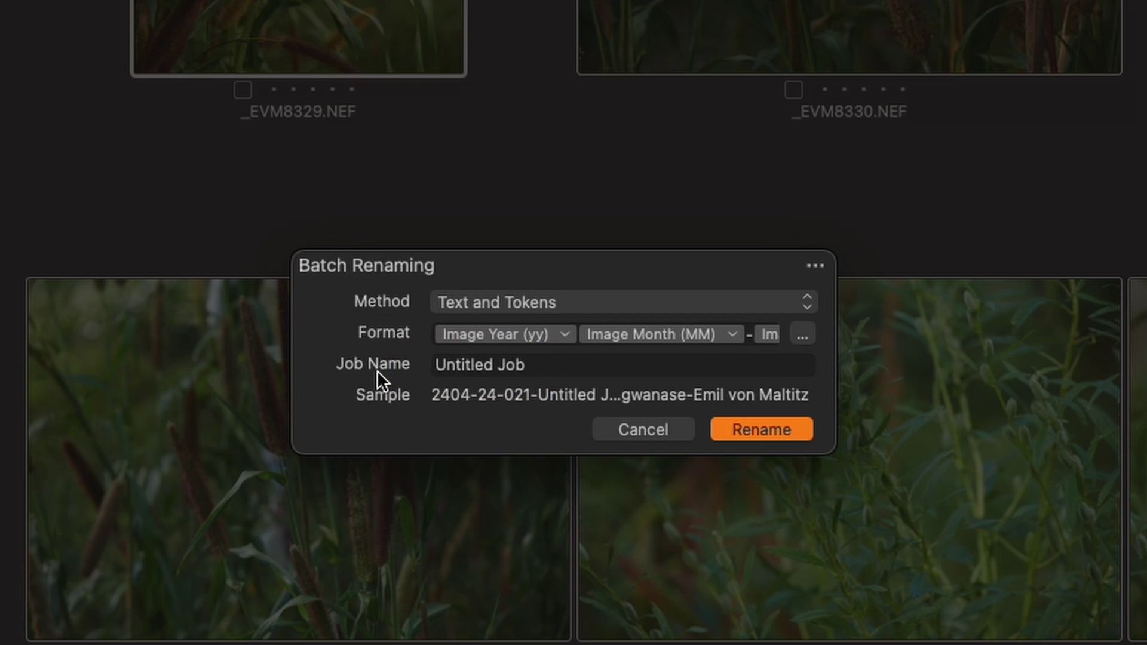
- Set the batch renaming job name to "Biowatch" and reset the rename counter
{"action": "left_click_drag", "start_coordinate": [543, 358], "coordinate": [376, 343]}
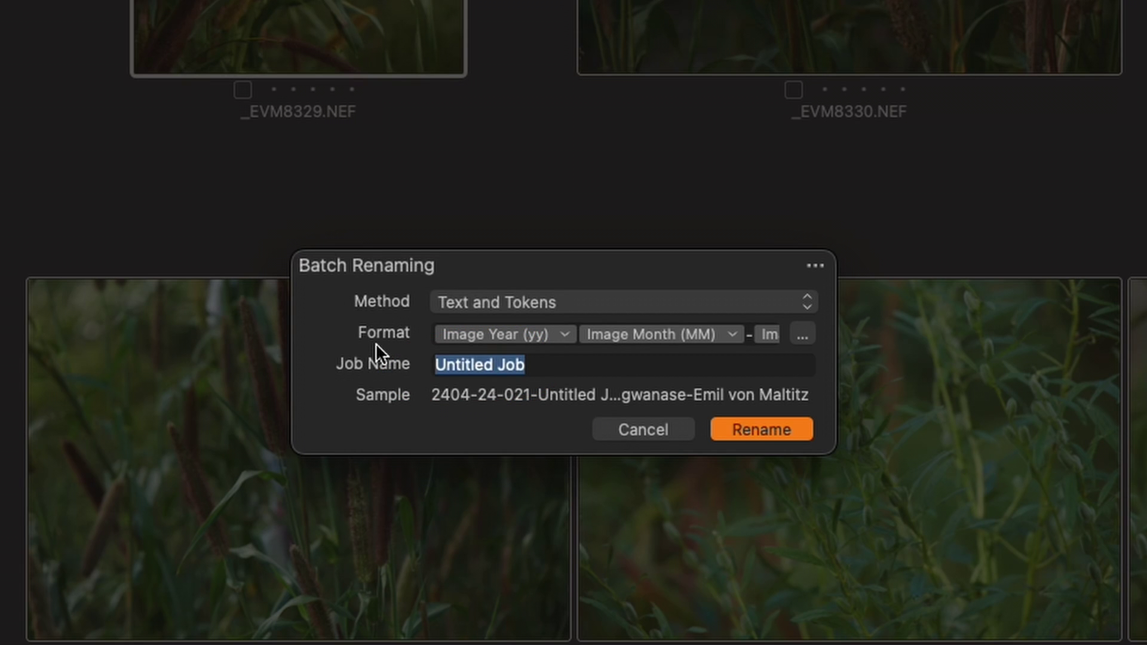
{"action": "type", "text": "Biowatch"}
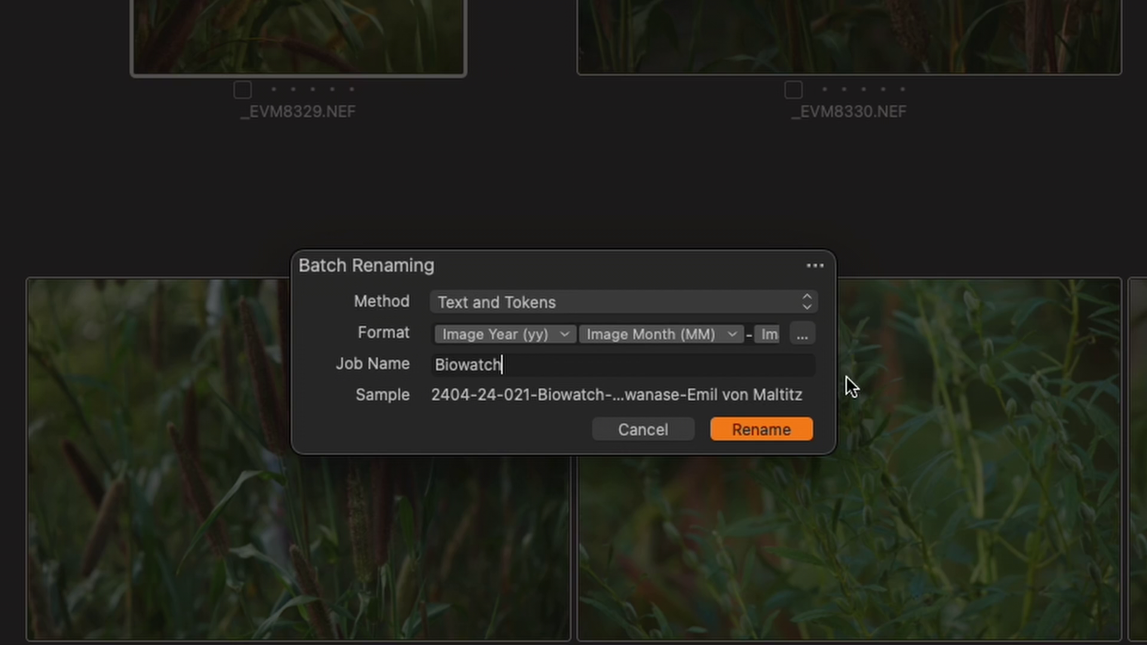
{"action": "left_click", "coordinate": [816, 266]}
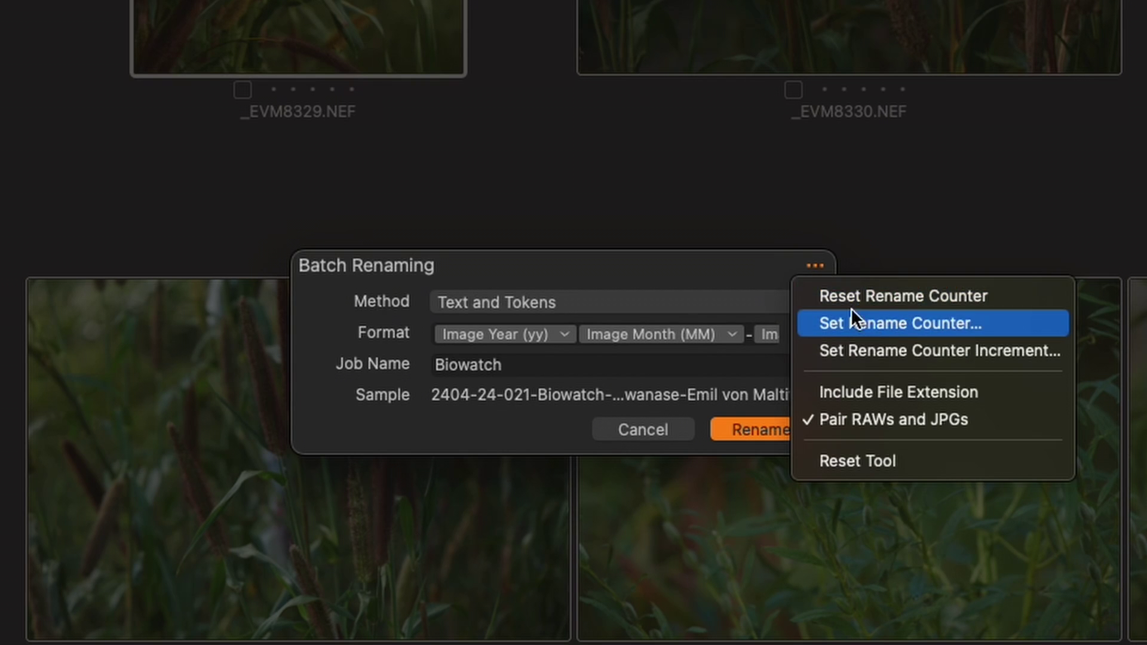
{"action": "left_click", "coordinate": [860, 297]}
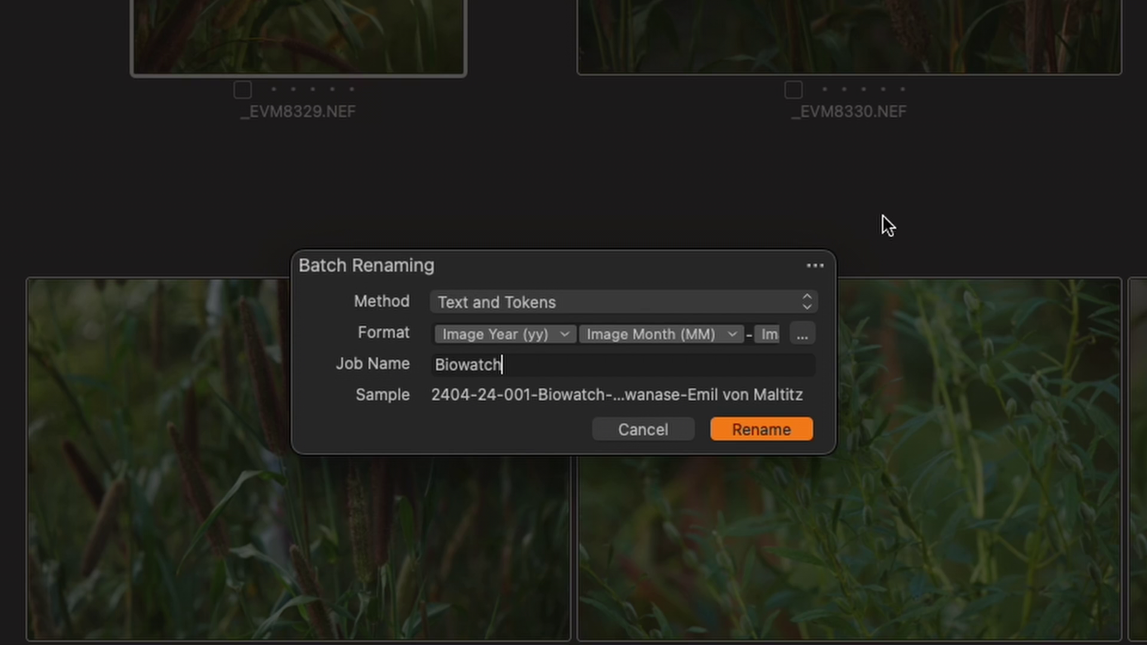
- Open the batch renaming options containing the rename counter settings
{"action": "left_click", "coordinate": [827, 268]}
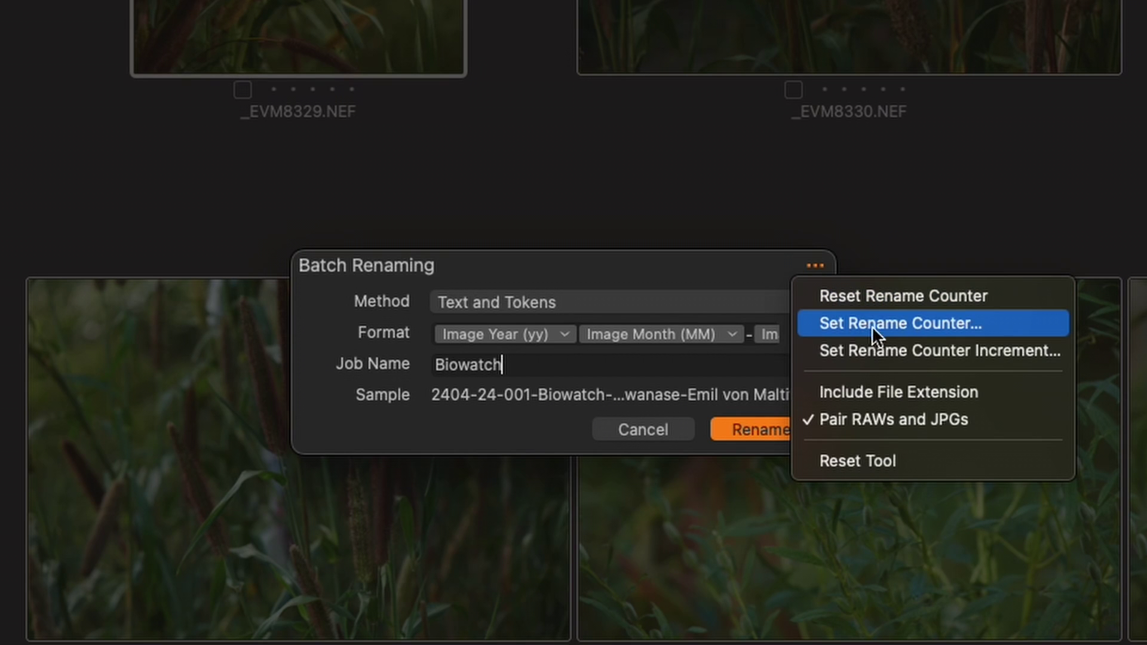